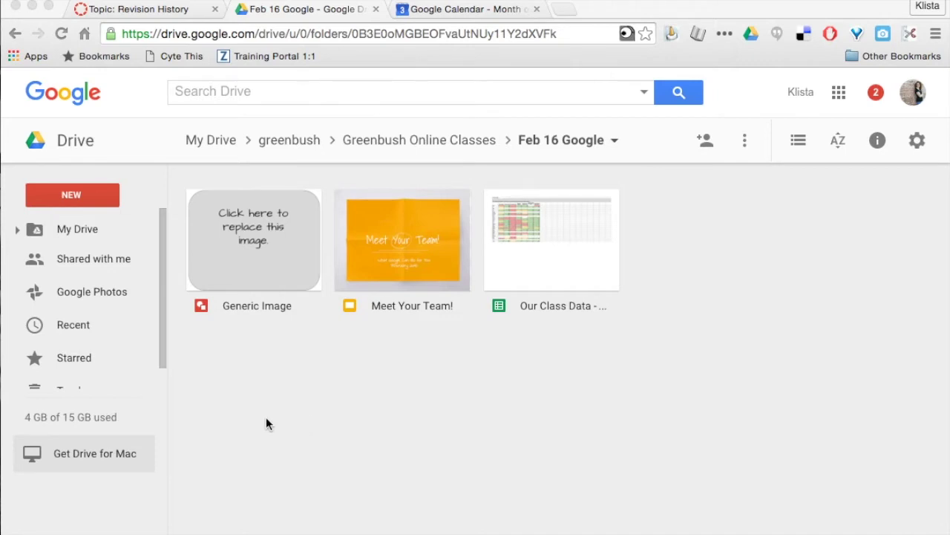
# Create a new Google Form in the Feb 16 Google folder and title it "Hangout Preferences".
pyautogui.click(103, 201)
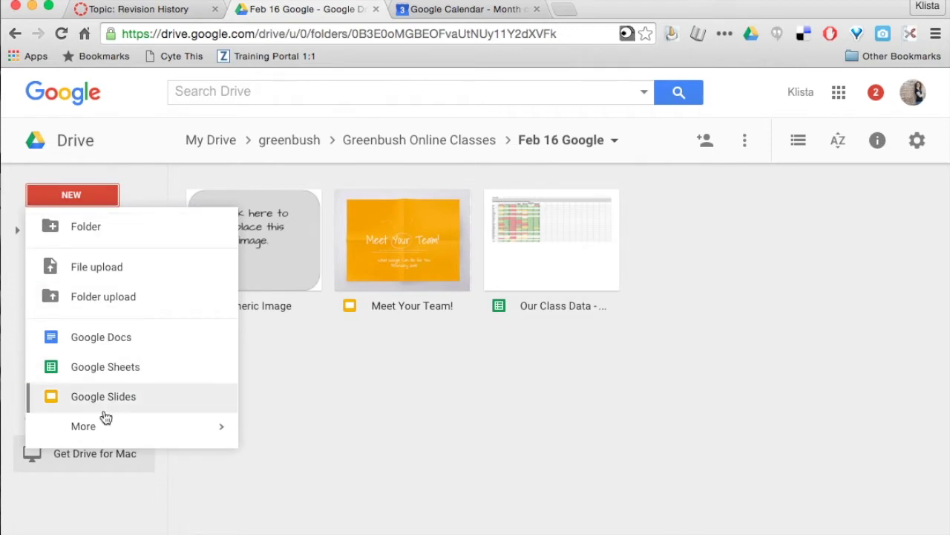
pyautogui.moveTo(102, 435)
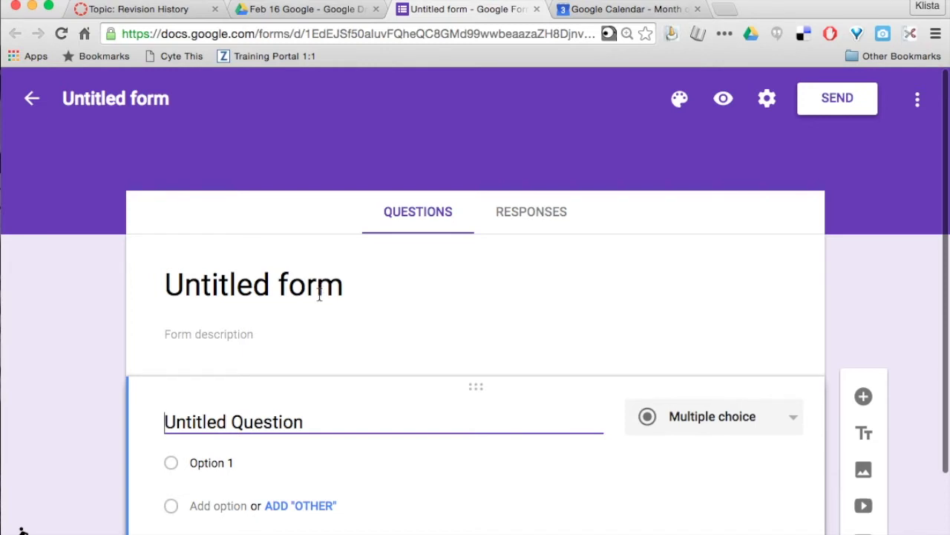
pyautogui.click(320, 290)
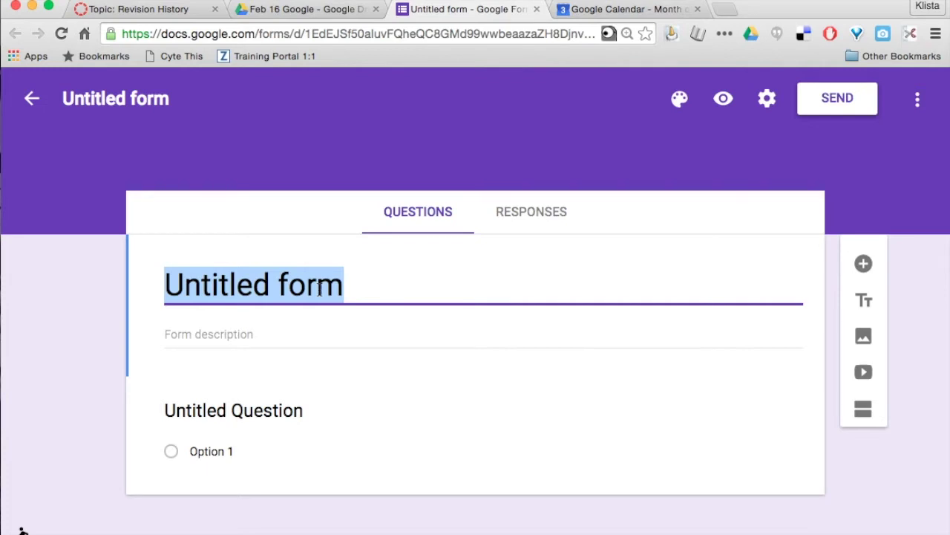
pyautogui.write('Han')
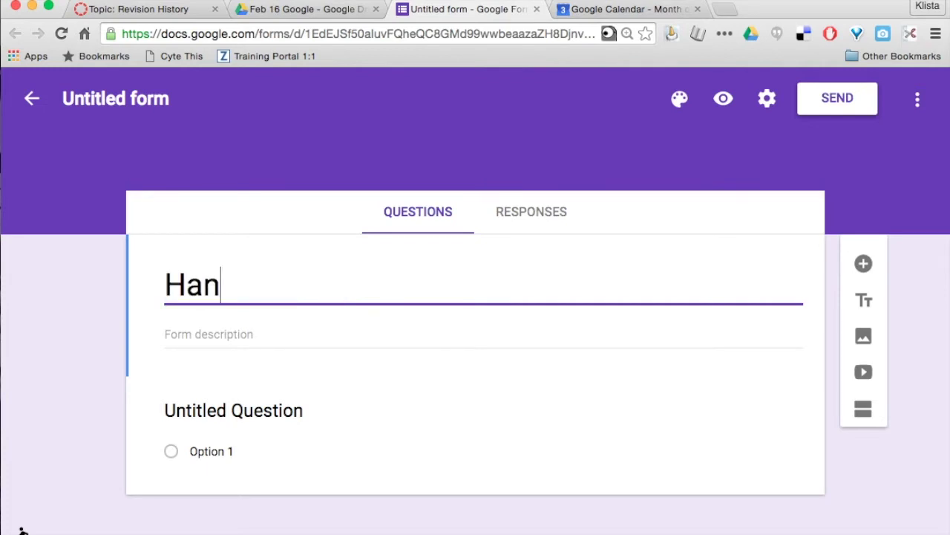
pyautogui.write('gout Preferences')
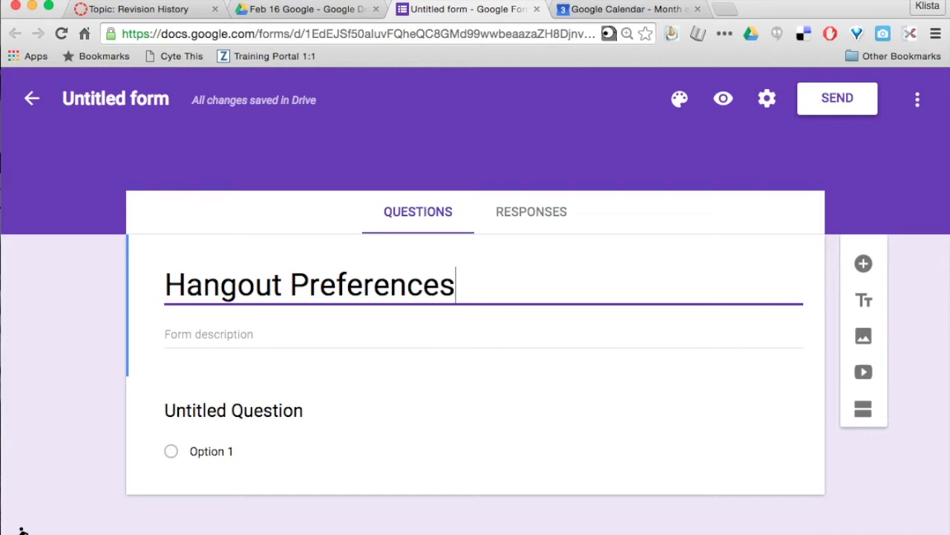
# Set the form description to "Which of these Hangout times will work best for you? Please choose one.".
pyautogui.click(248, 334)
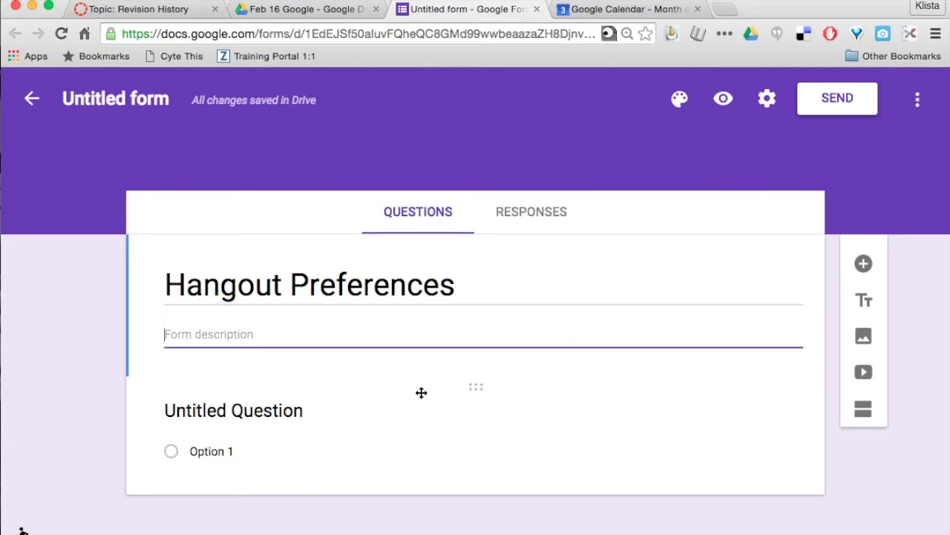
pyautogui.write('Which of these')
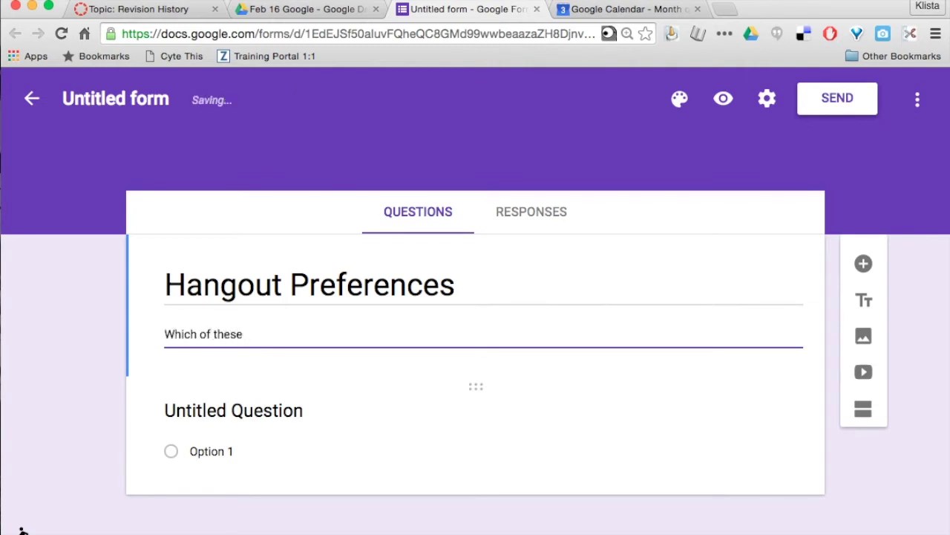
pyautogui.write(' Hangout times will work')
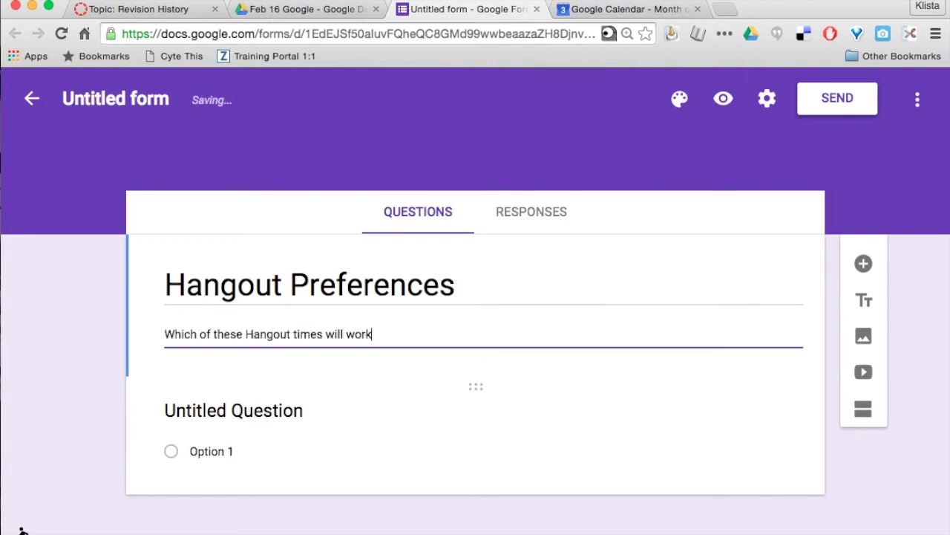
pyautogui.write(' best for you? Please choose one.')
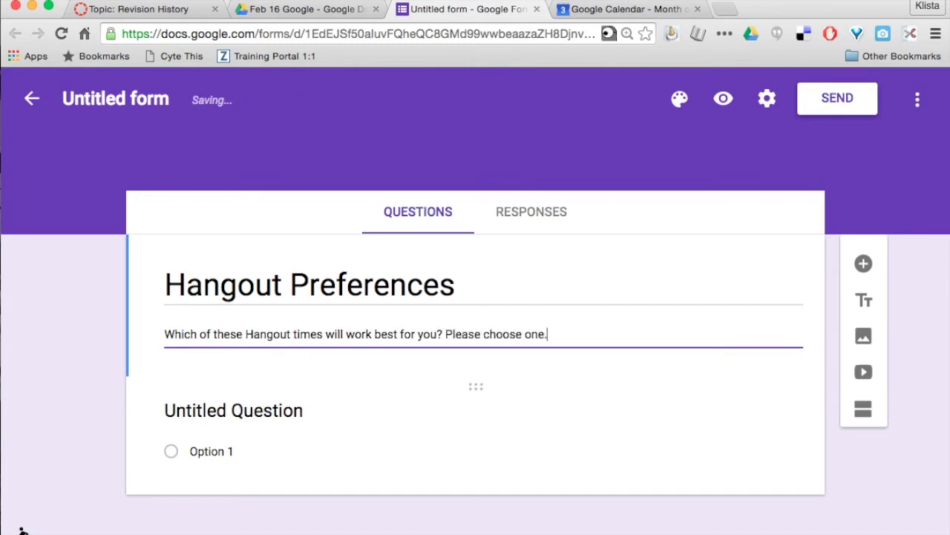
# Turn the untitled question into a required Short answer question reading "Your name".
pyautogui.click(288, 410)
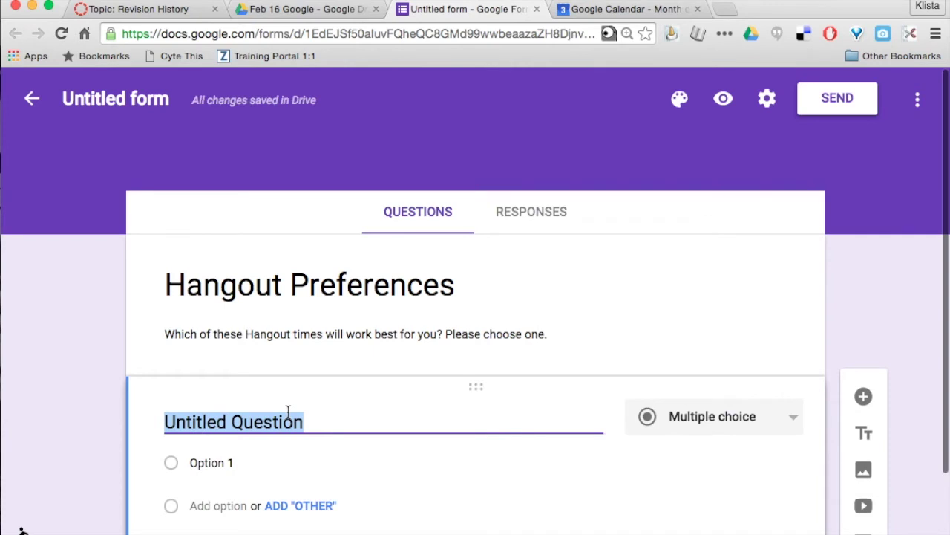
pyautogui.write('Your name')
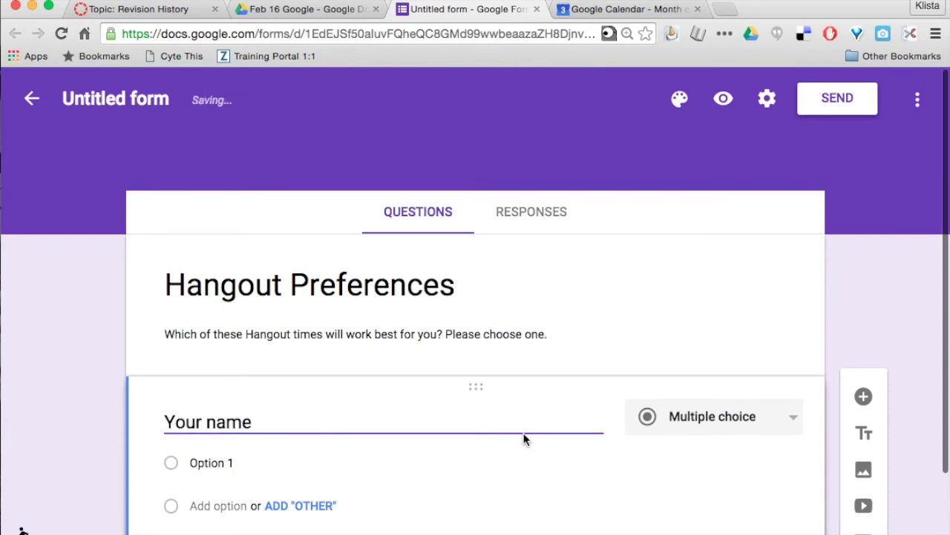
pyautogui.click(725, 421)
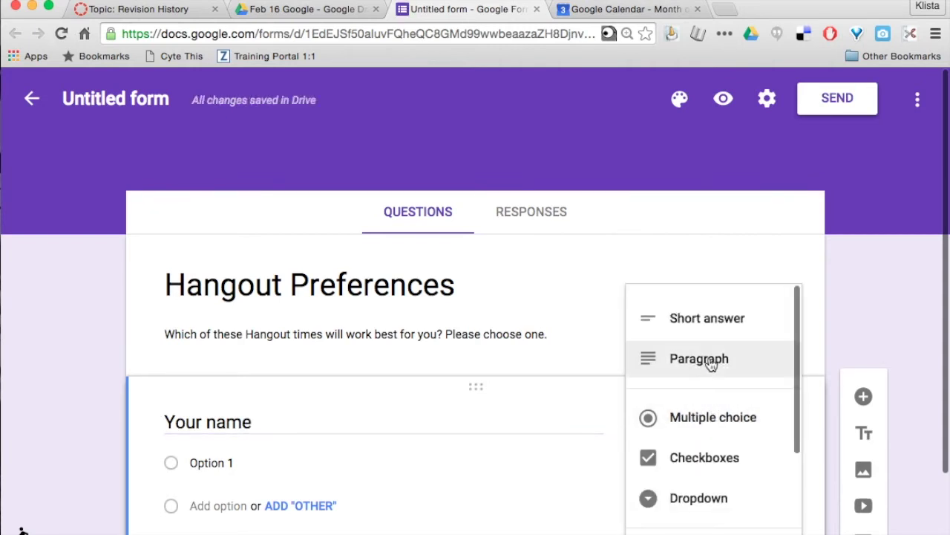
pyautogui.click(715, 321)
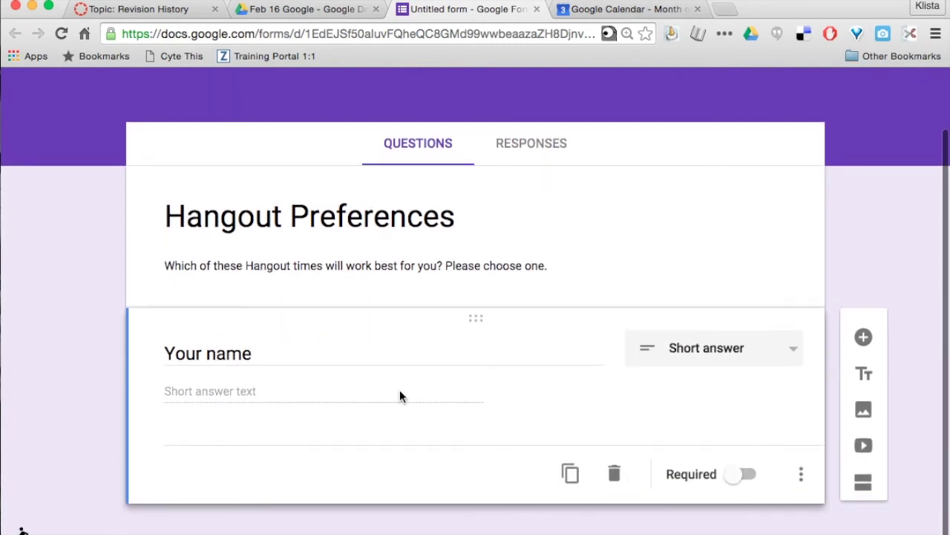
pyautogui.click(748, 477)
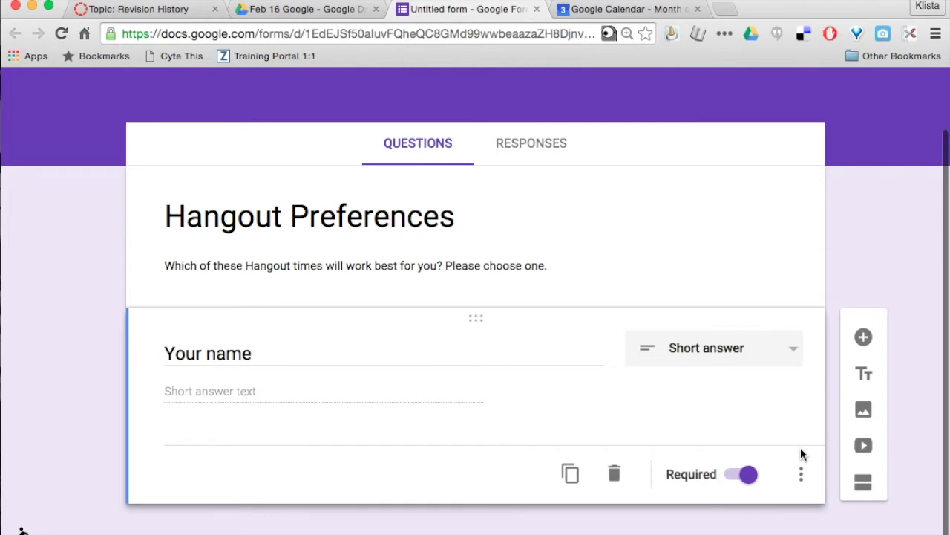
# Add a second question reading "Which date and time do you prefer to Hangout?".
pyautogui.click(863, 339)
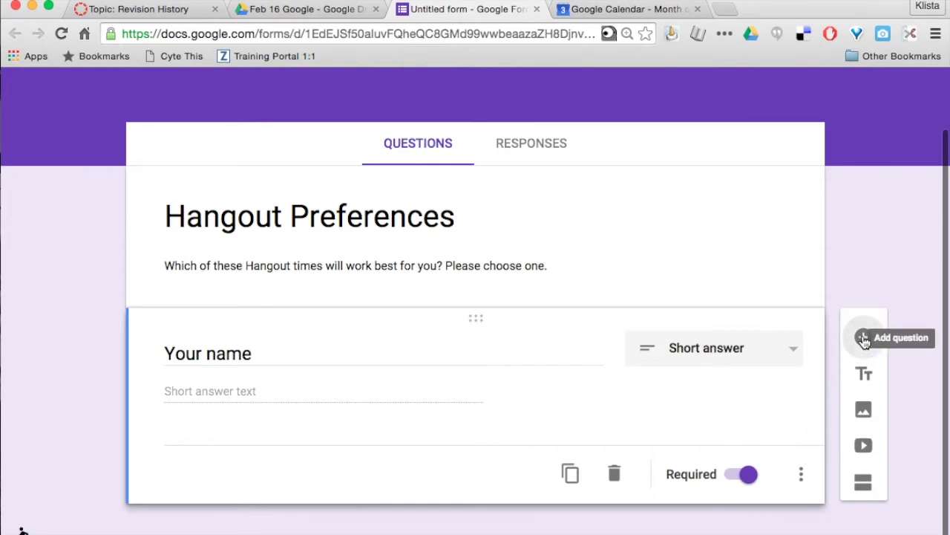
pyautogui.scroll(-1, 511, 455)
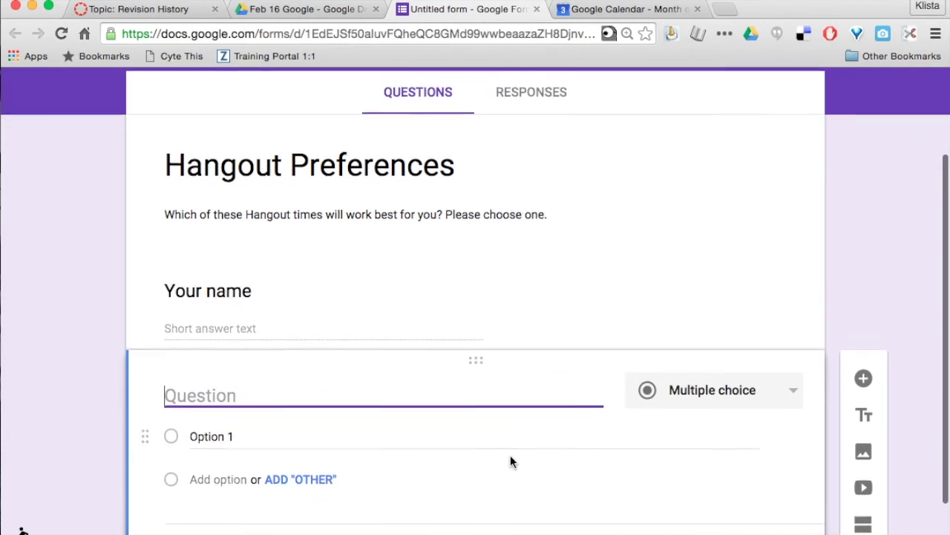
pyautogui.write('Whi')
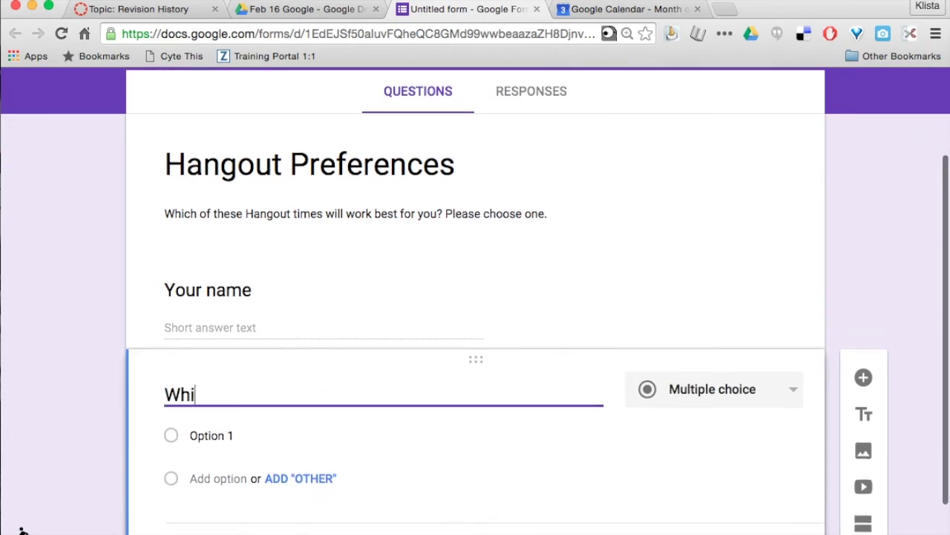
pyautogui.write('ch dat')
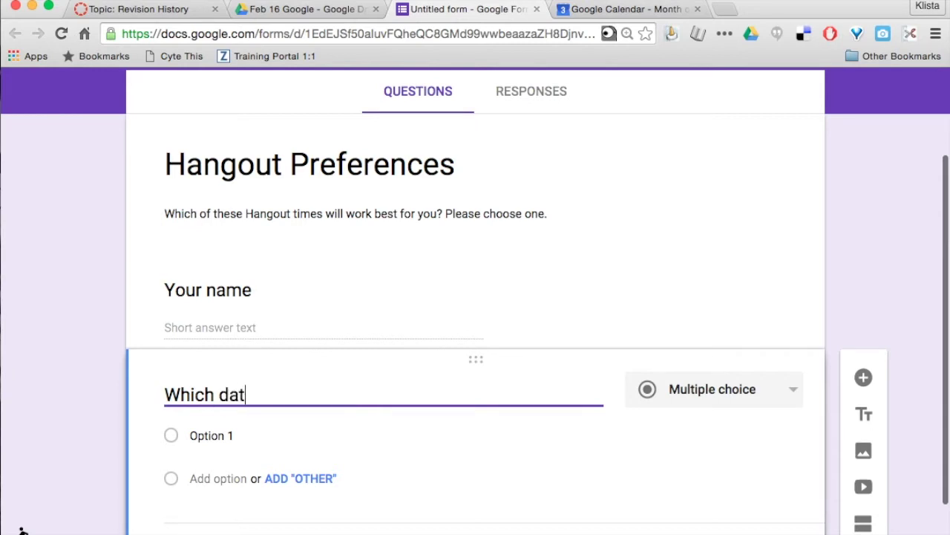
pyautogui.write('e and time do ')
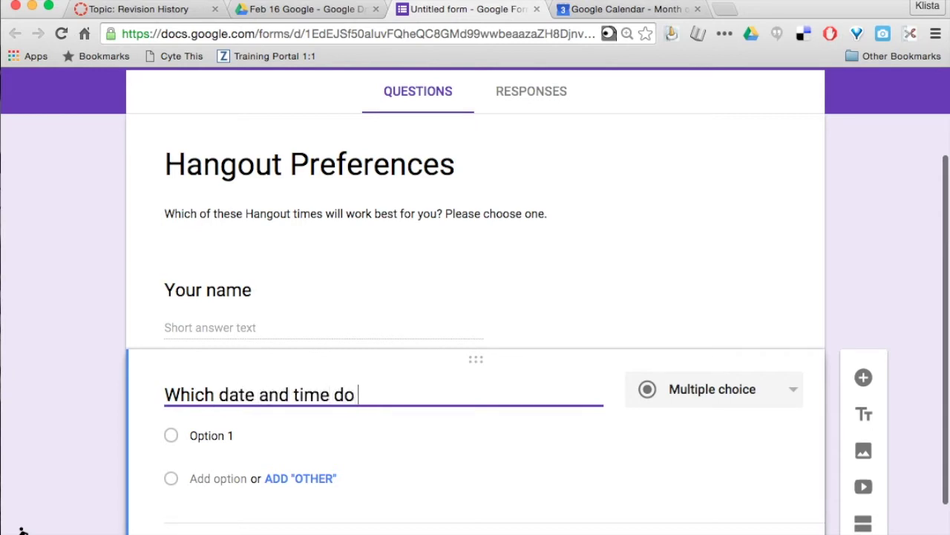
pyautogui.write('you prefer to Hangout?')
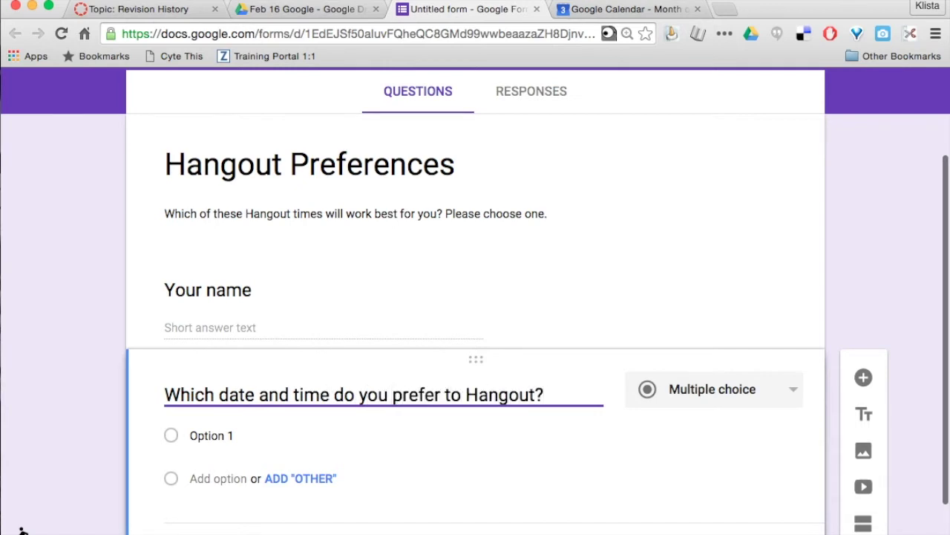
# Examine the available question types for the date and time question, keeping Multiple choice.
pyautogui.click(703, 395)
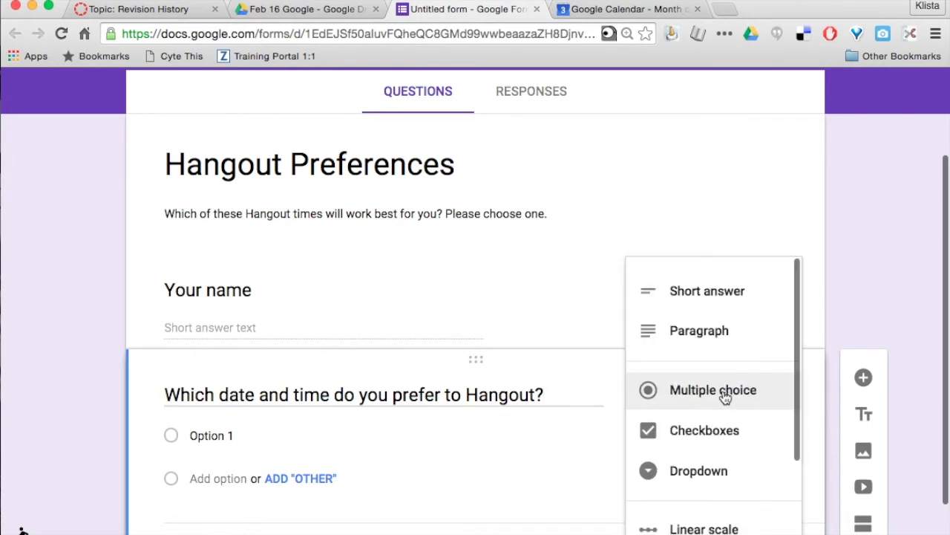
pyautogui.scroll(-1, 726, 399)
pyautogui.scroll(1, 723, 348)
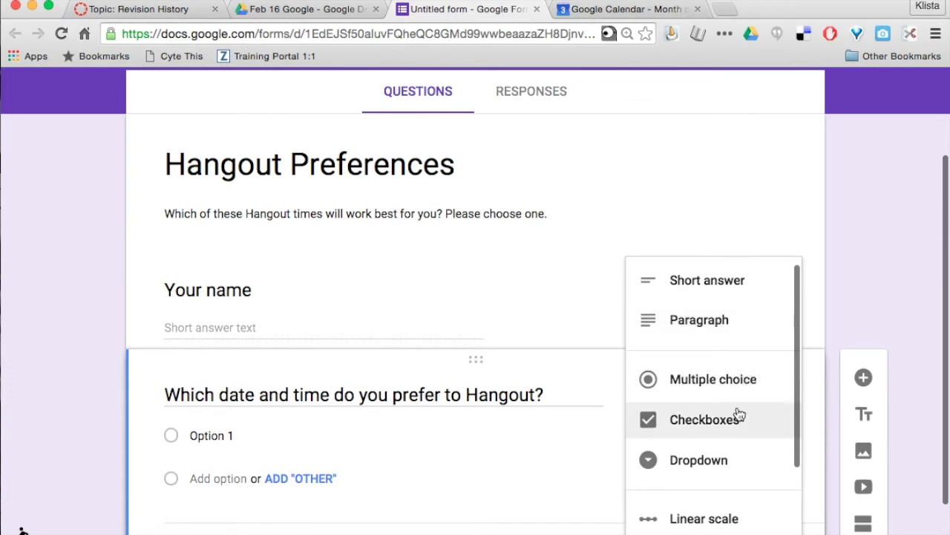
pyautogui.scroll(-1, 734, 422)
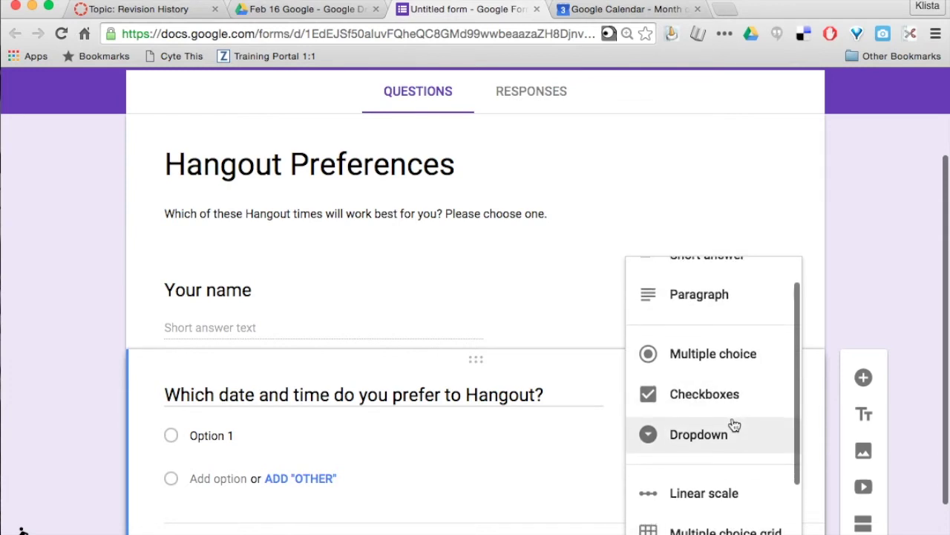
pyautogui.scroll(-2, 733, 423)
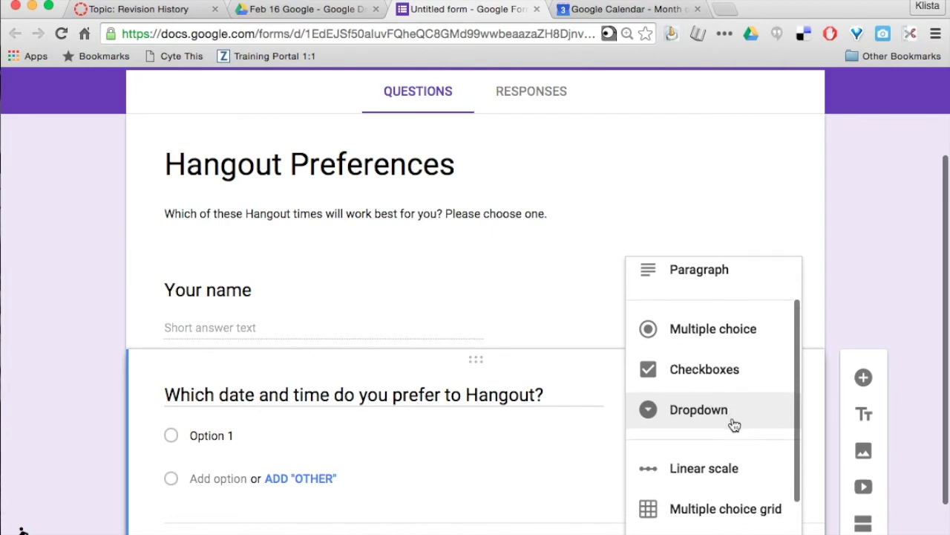
pyautogui.scroll(-1, 733, 423)
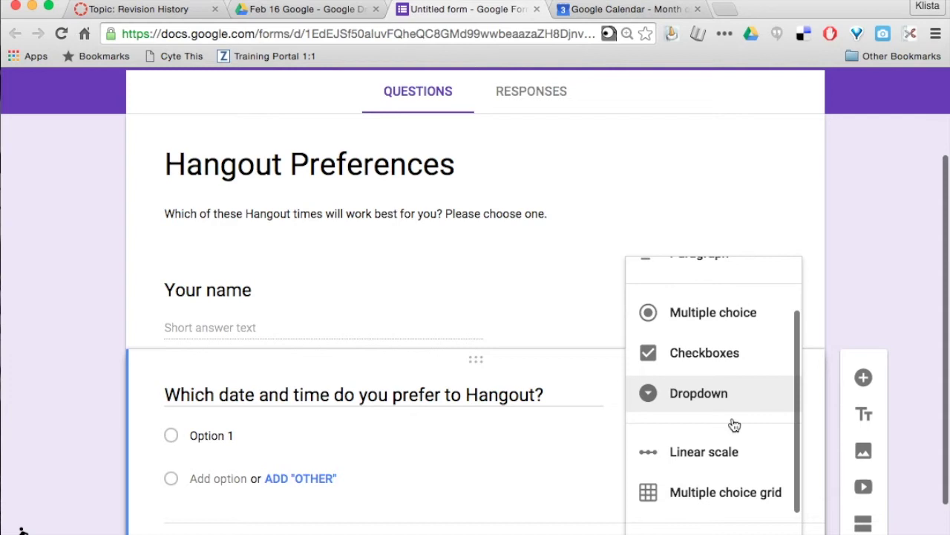
pyautogui.scroll(-5, 734, 424)
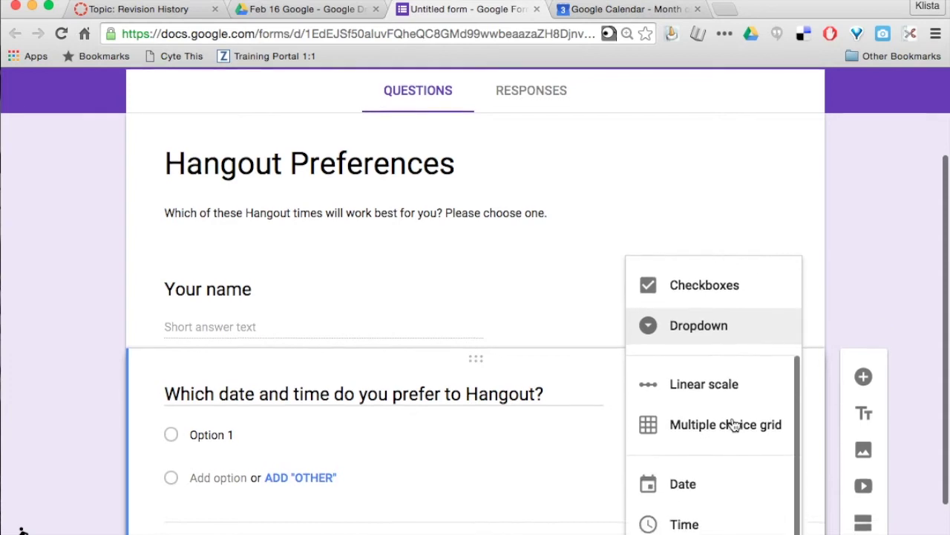
pyautogui.scroll(5, 727, 335)
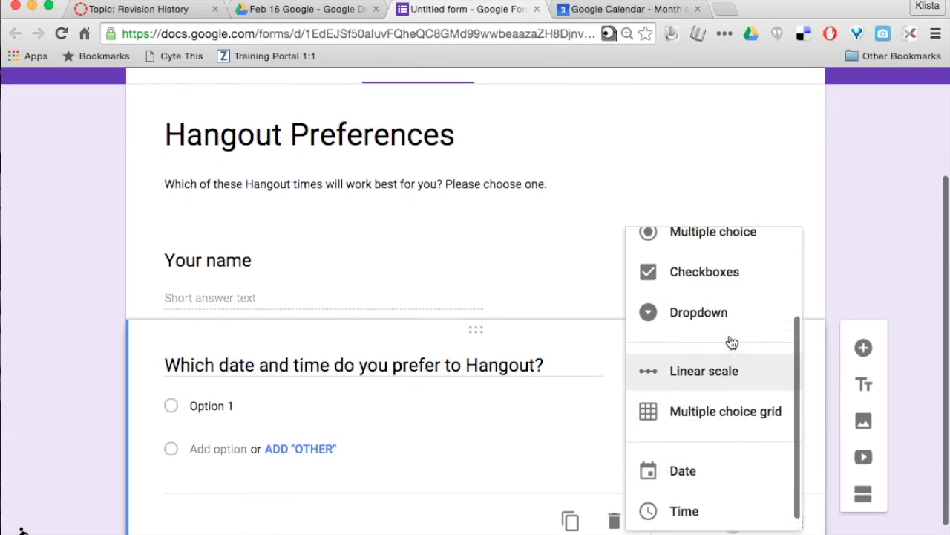
pyautogui.click(731, 324)
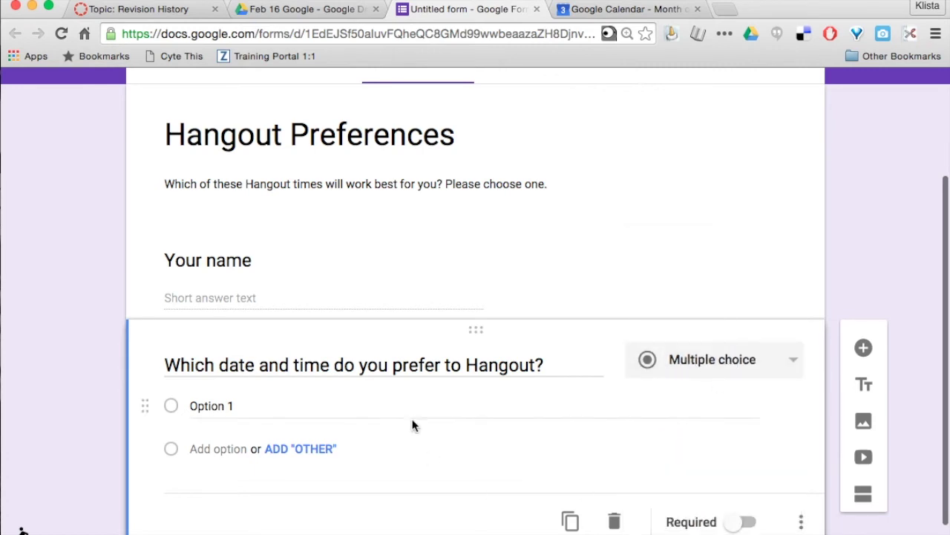
# Check the Hangout dates in Google Calendar and set the question's first answer option to "February 8th, 3:30pm".
pyautogui.click(213, 405)
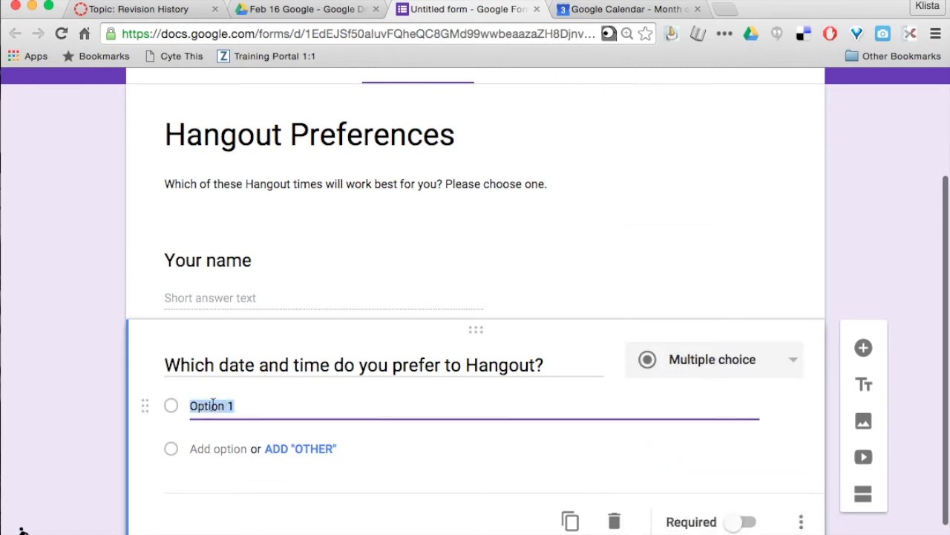
pyautogui.click(585, 15)
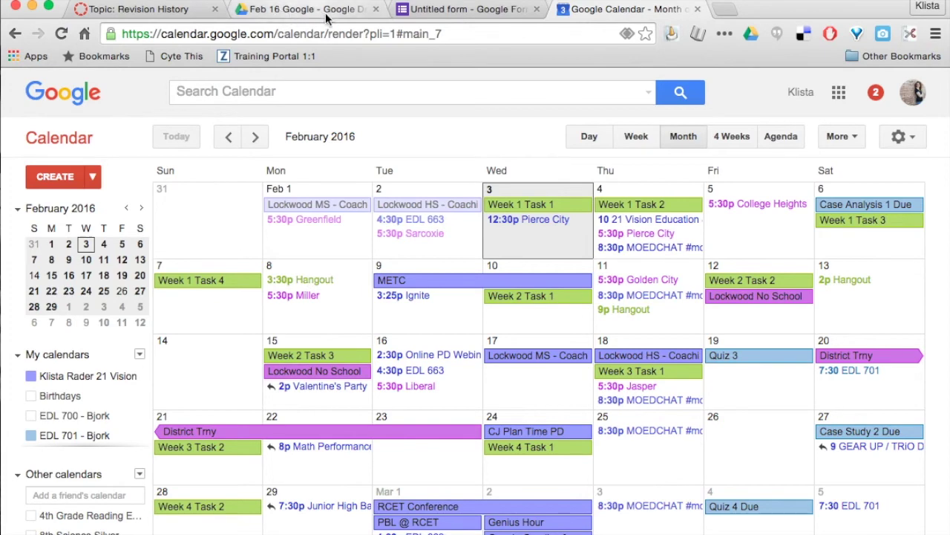
pyautogui.click(415, 11)
pyautogui.write('Februar')
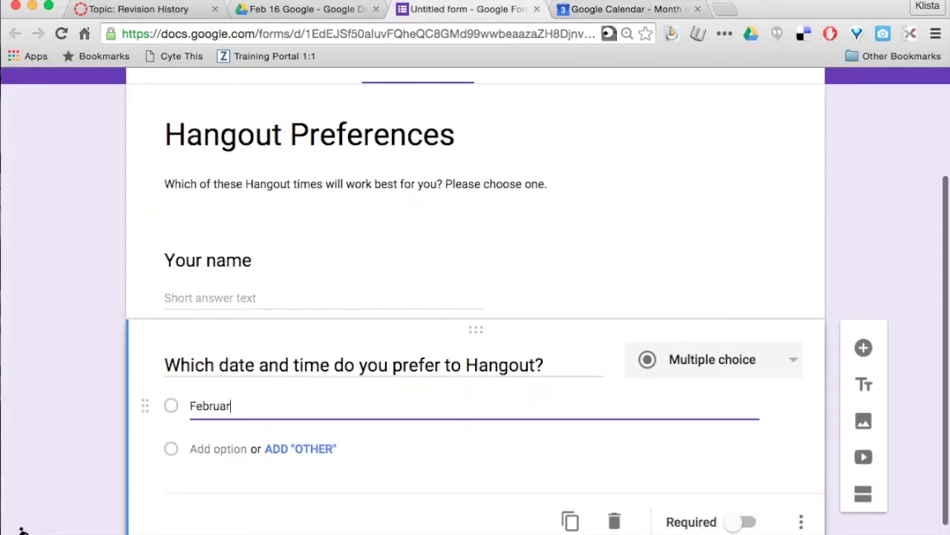
pyautogui.write('y 8th 3:30pm')
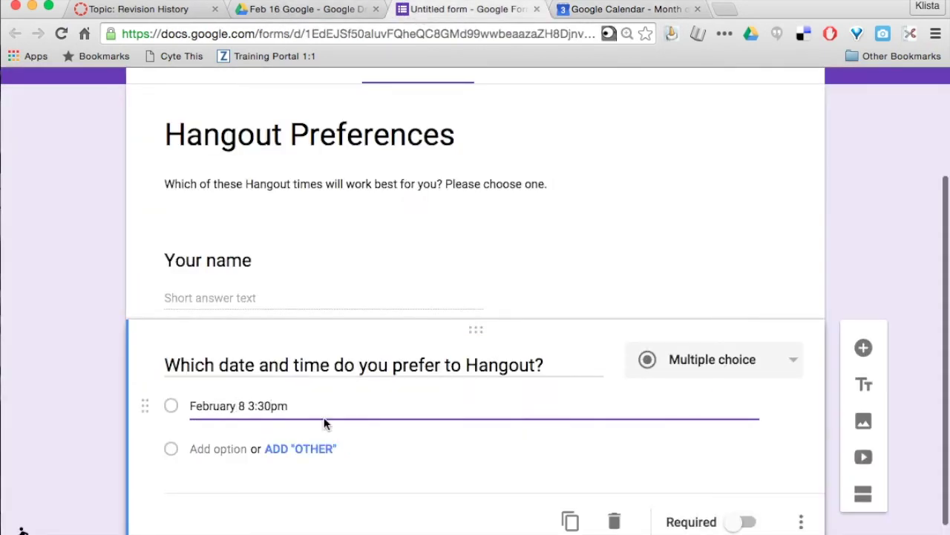
pyautogui.press('Left')
pyautogui.press('Left')
pyautogui.press('Left')
pyautogui.press('Left')
pyautogui.press('Left')
pyautogui.press('Left')
pyautogui.press('Left')
pyautogui.write('th,')
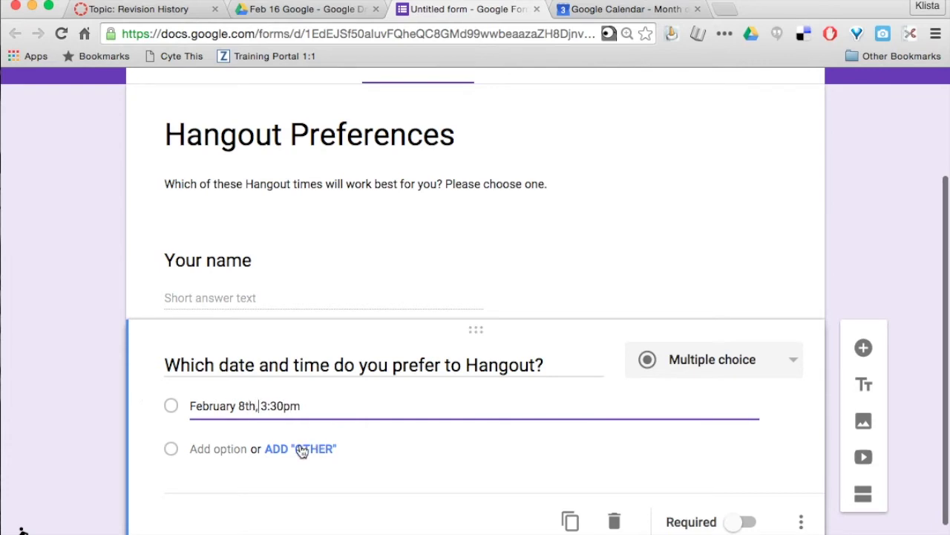
# Add a second answer option reading "February 10th, 9pm" to the date and time question.
pyautogui.click(247, 453)
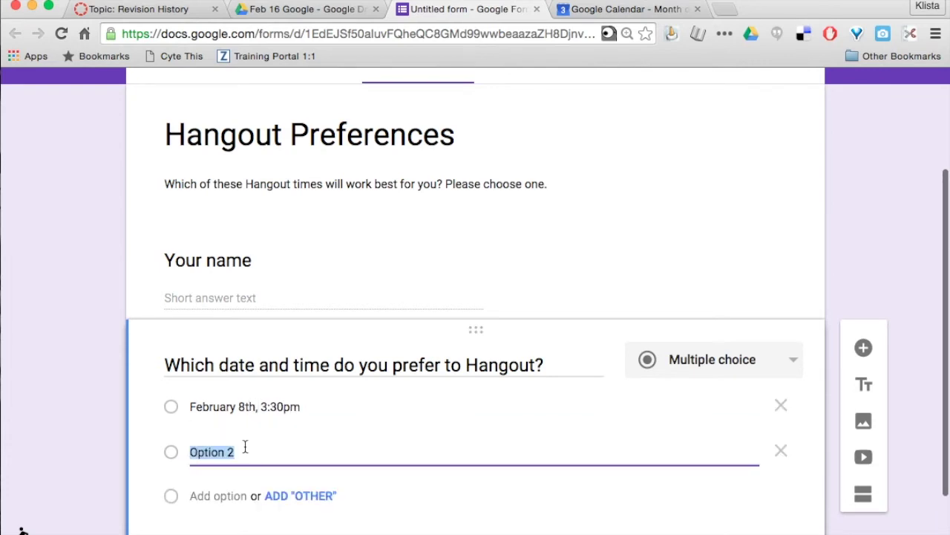
pyautogui.write('Februar')
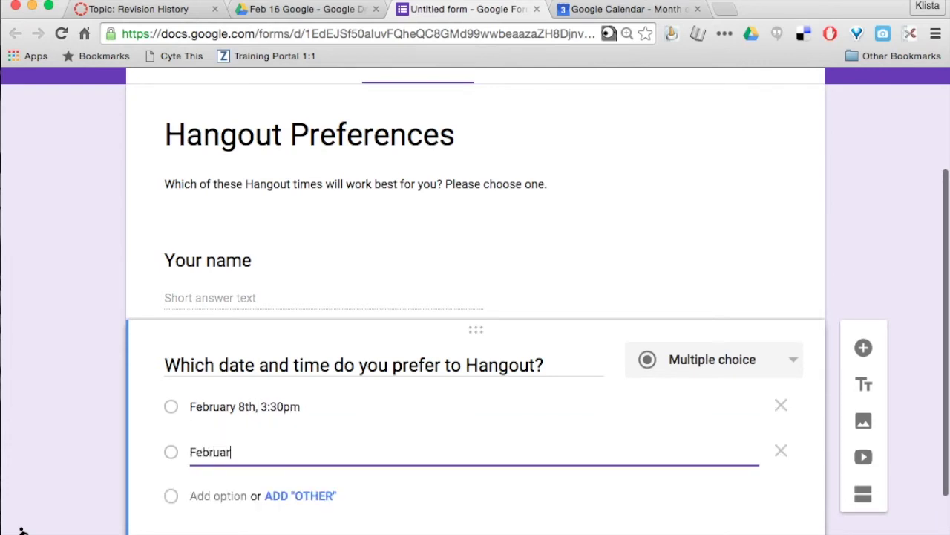
pyautogui.write('y 10th, 9pm')
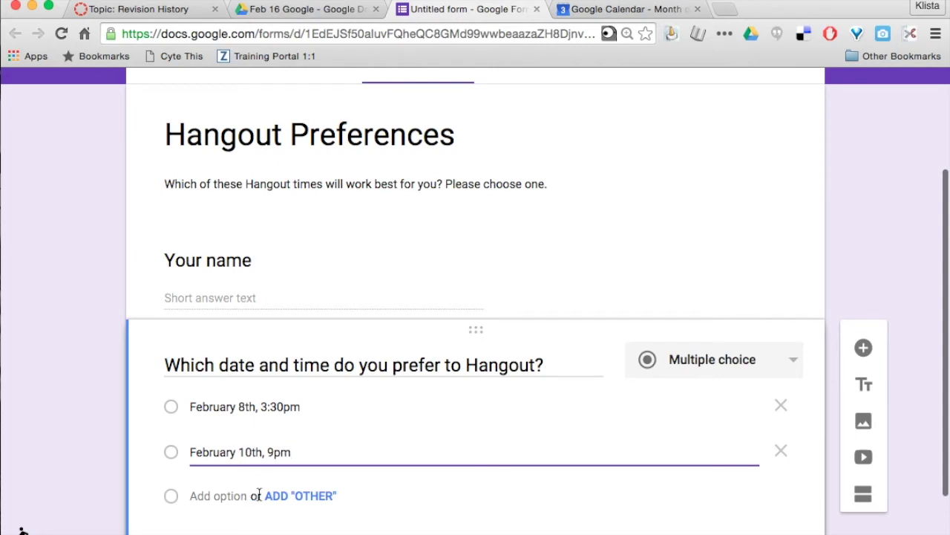
pyautogui.click(279, 498)
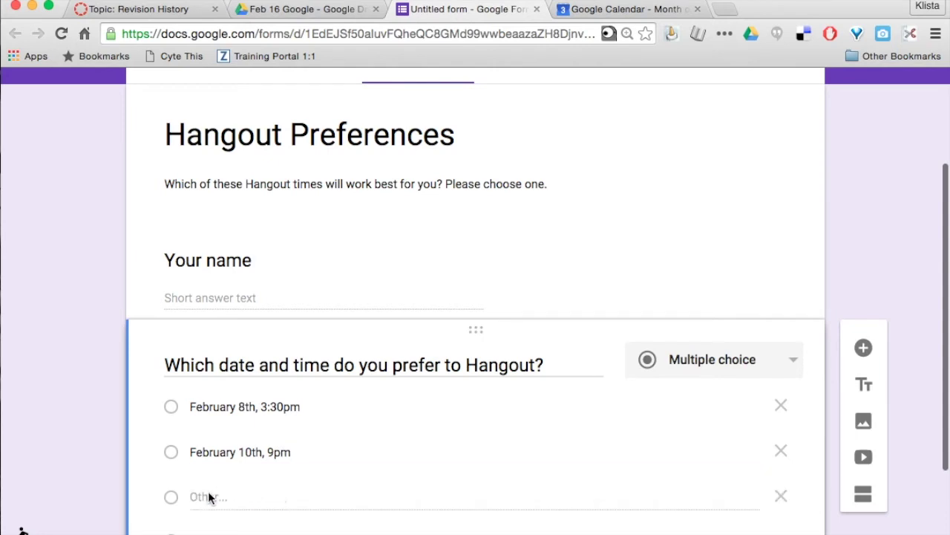
pyautogui.scroll(-2, 212, 495)
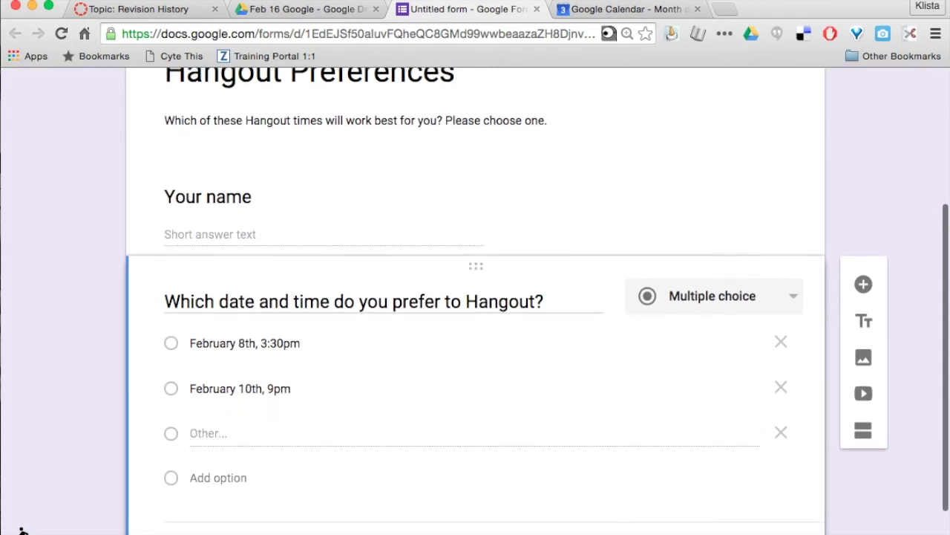
pyautogui.hotkey('ctrl', 'z')
# Add a third answer option reading "February 13th, 2pm" to the date and time question.
pyautogui.click(199, 433)
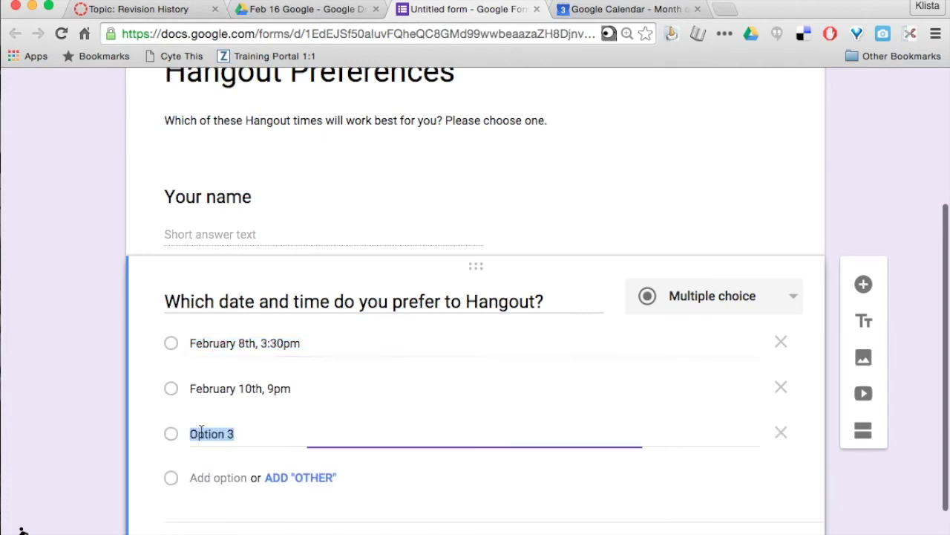
pyautogui.write('Febr')
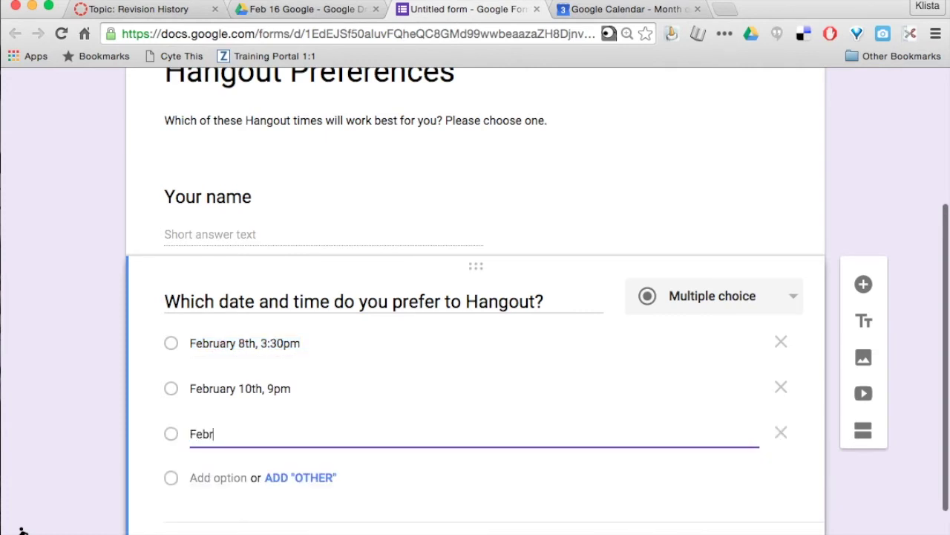
pyautogui.write('uary 13th, 2pm')
pyautogui.scroll(-2, 308, 486)
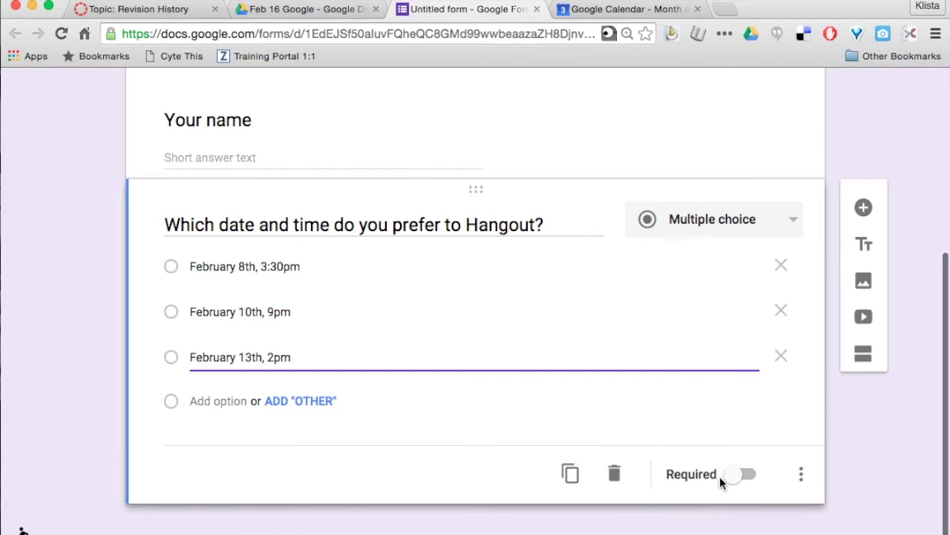
# Preview the form as respondents see it, check both questions, and return to editing.
pyautogui.scroll(2, 772, 409)
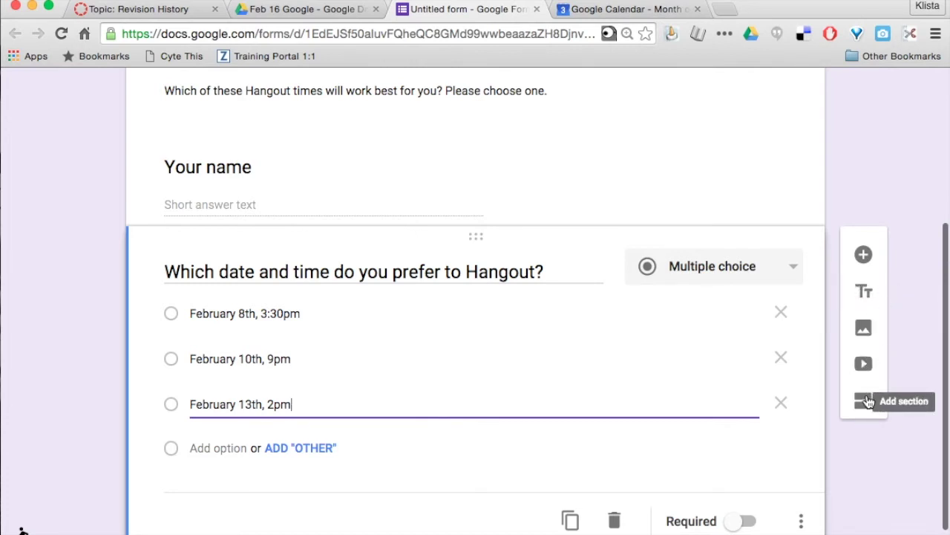
pyautogui.scroll(5, 806, 394)
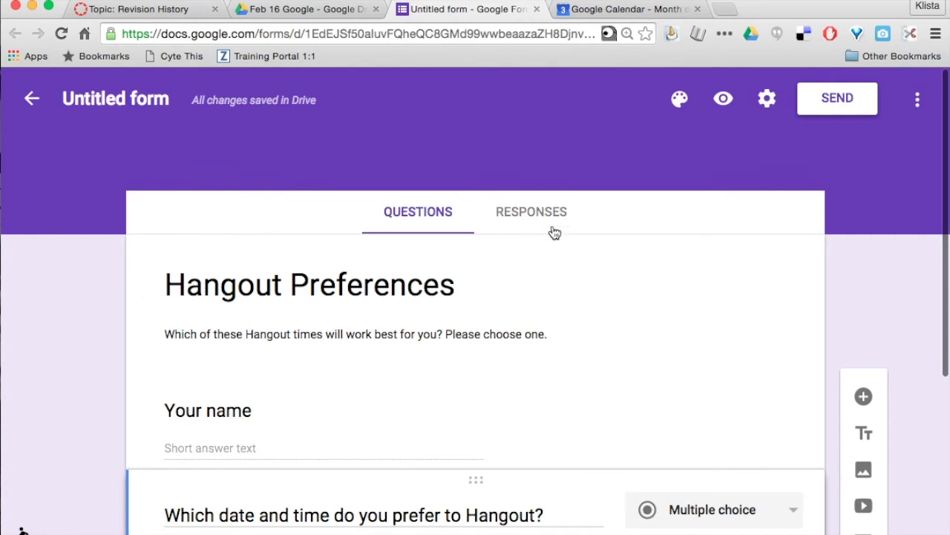
pyautogui.click(725, 99)
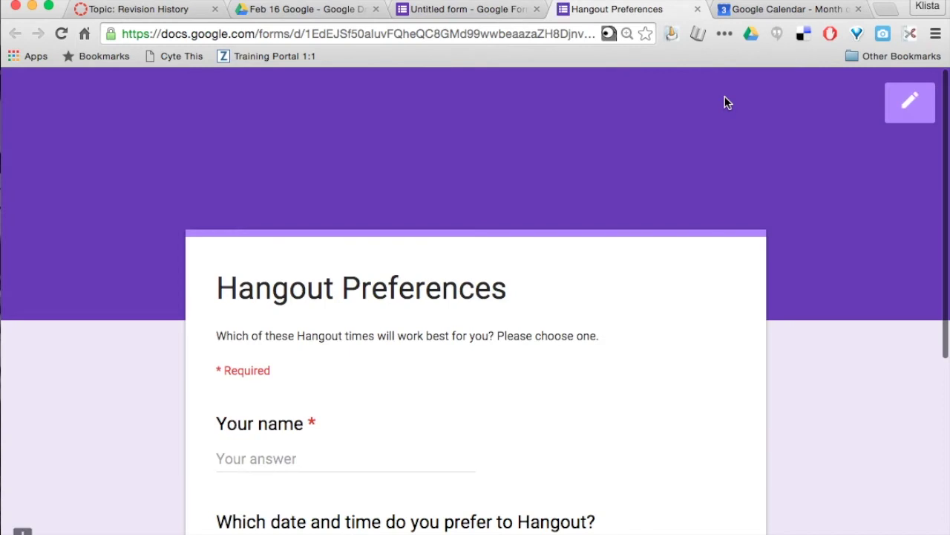
pyautogui.scroll(-5, 826, 385)
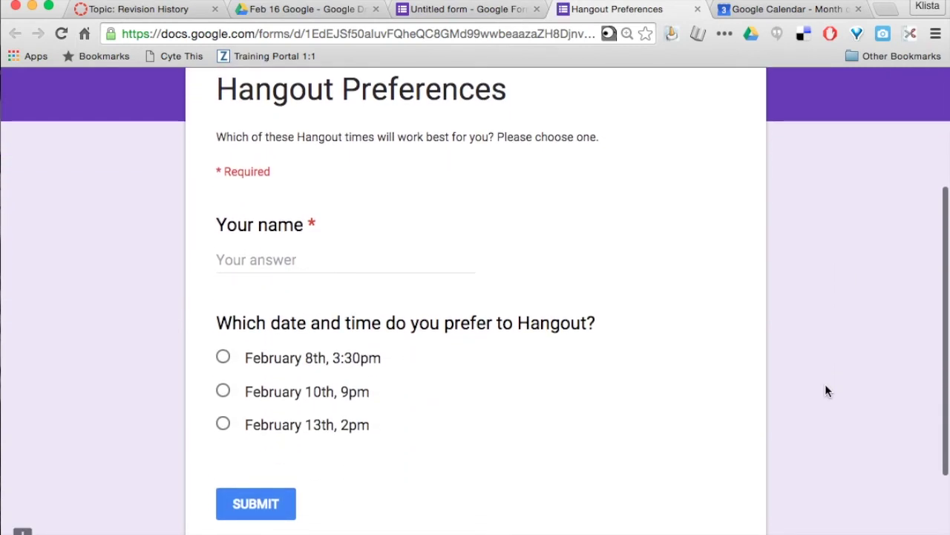
pyautogui.scroll(5, 825, 386)
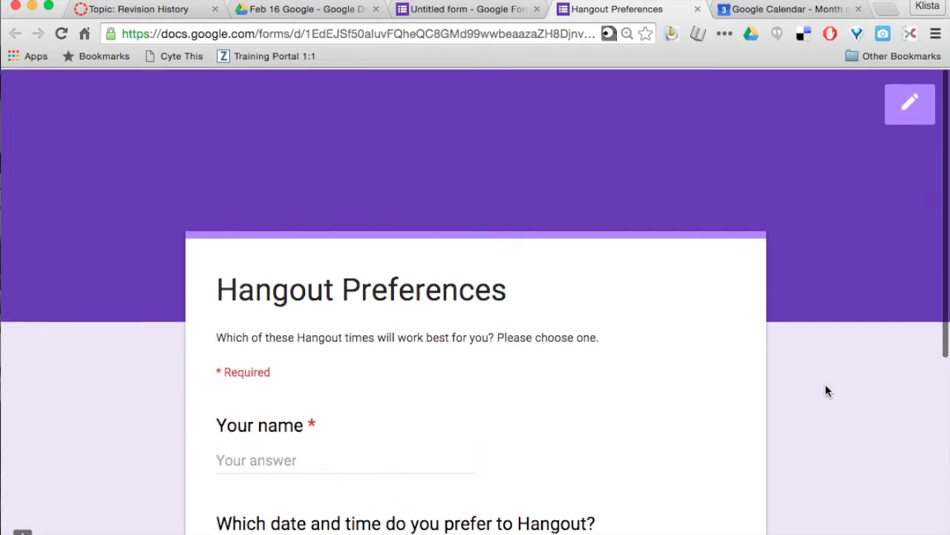
pyautogui.click(698, 9)
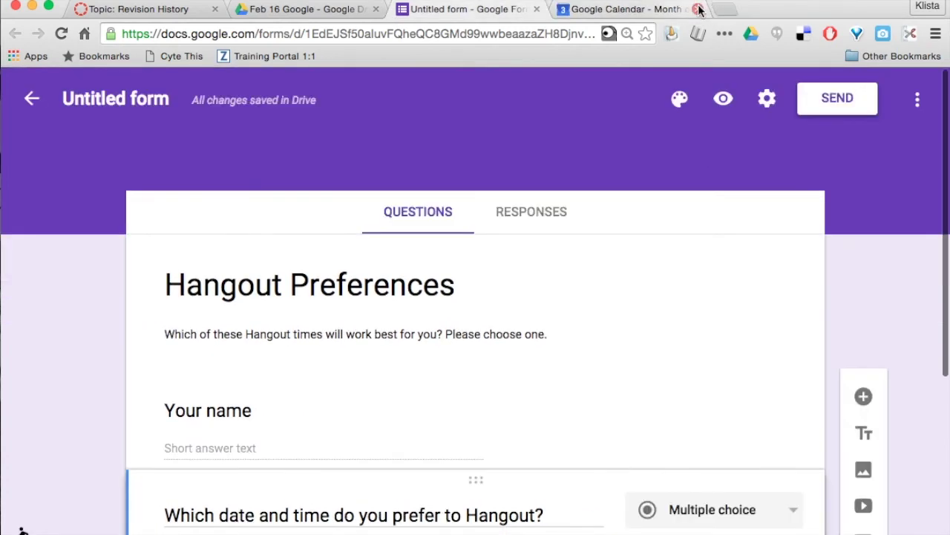
# Open the form's image theme gallery and browse the Illustrations headers.
pyautogui.click(680, 101)
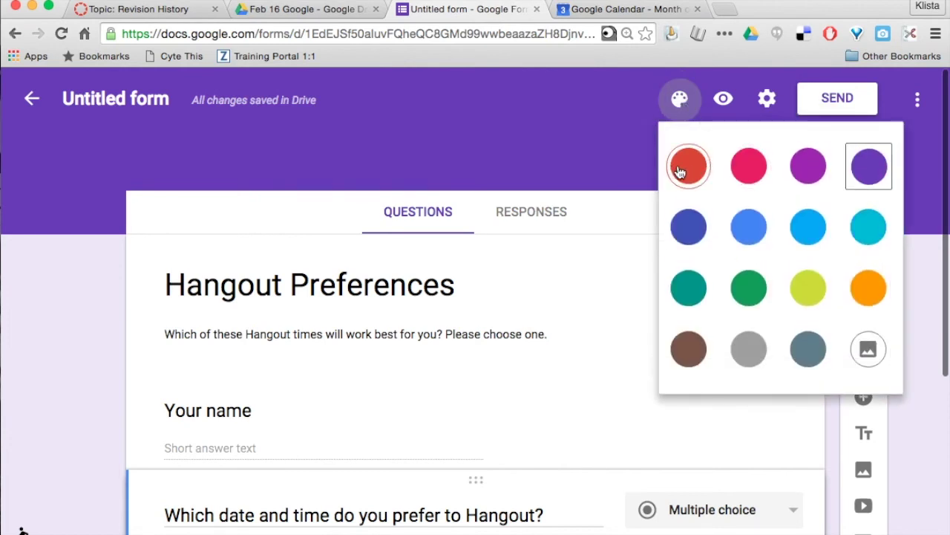
pyautogui.click(867, 355)
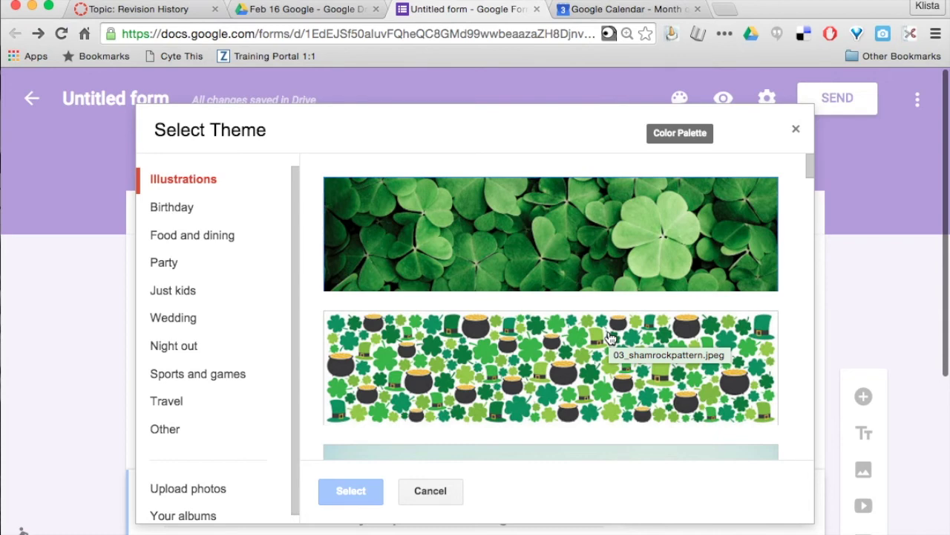
pyautogui.scroll(-5, 470, 327)
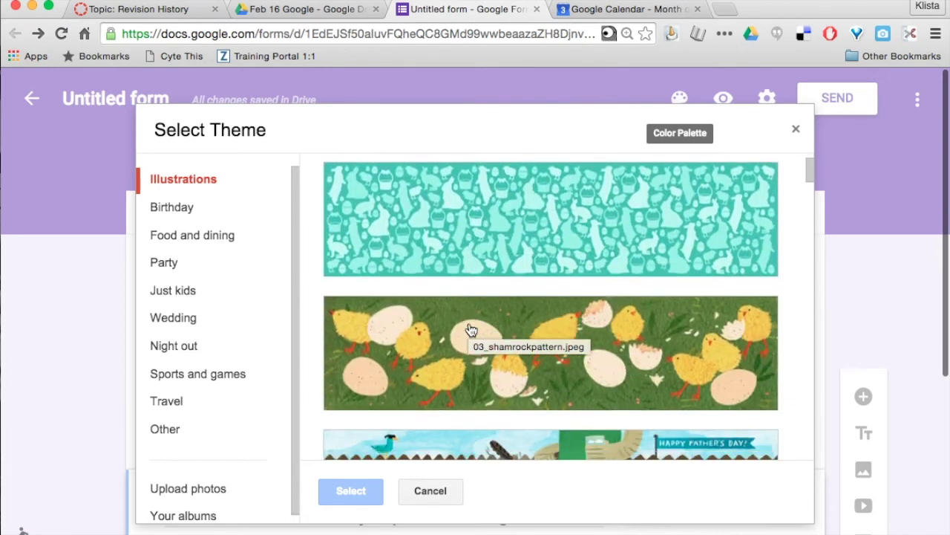
pyautogui.scroll(-6, 471, 329)
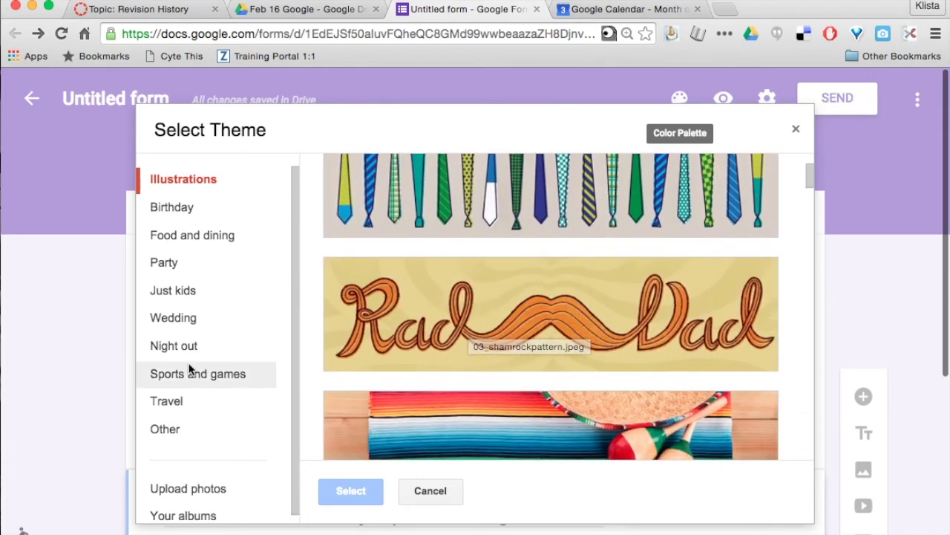
pyautogui.scroll(-1, 191, 369)
pyautogui.scroll(-2, 373, 386)
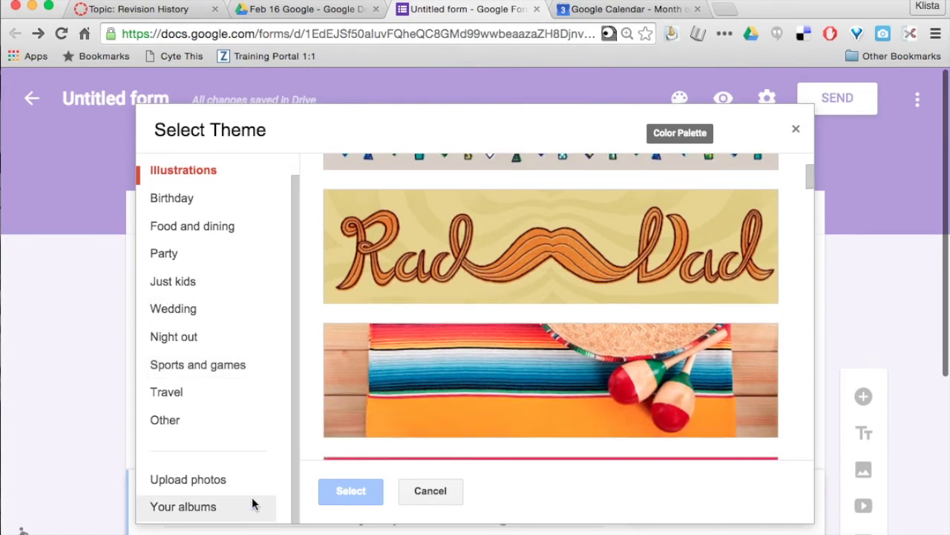
# Choose Logo whitebg.jpg from the "November 20, 2014" photo album as the theme image.
pyautogui.click(201, 508)
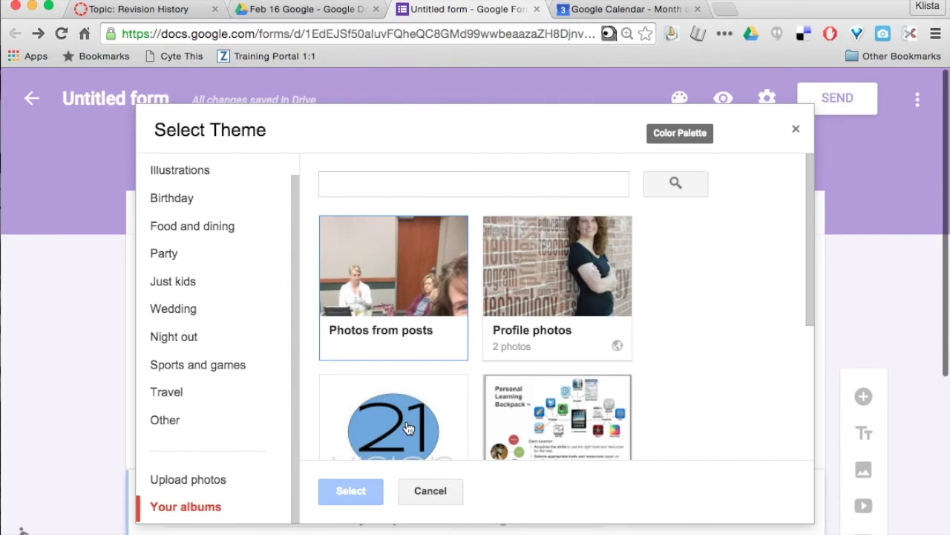
pyautogui.click(407, 428)
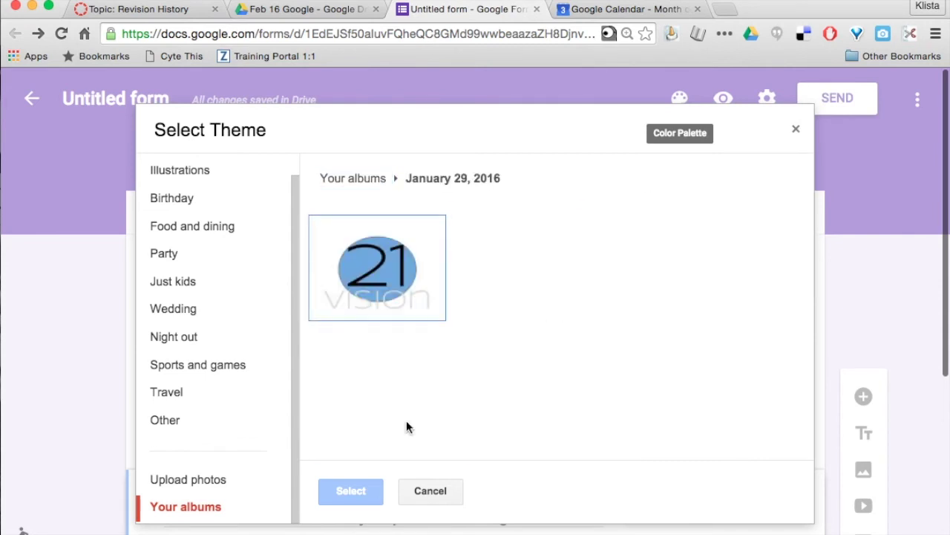
pyautogui.click(364, 181)
pyautogui.scroll(-1, 434, 321)
pyautogui.scroll(-3, 434, 320)
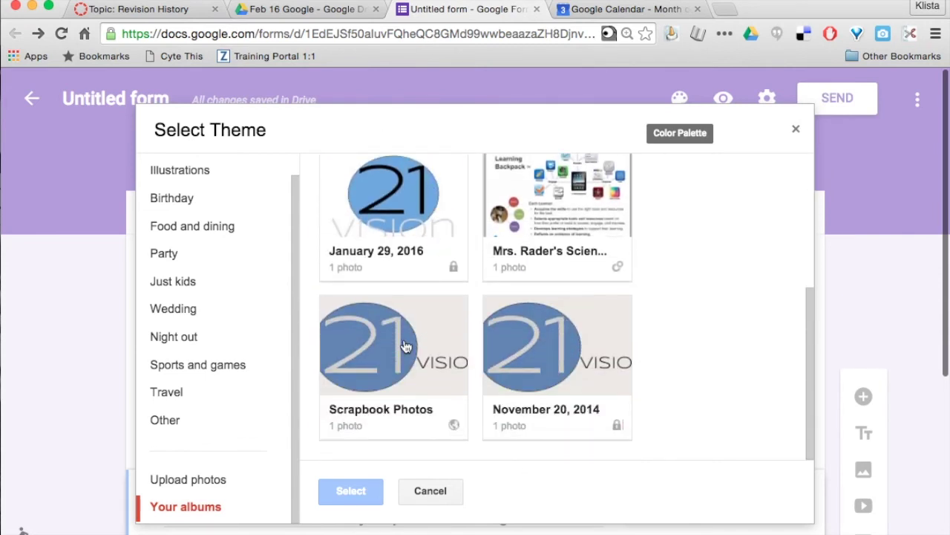
pyautogui.click(556, 350)
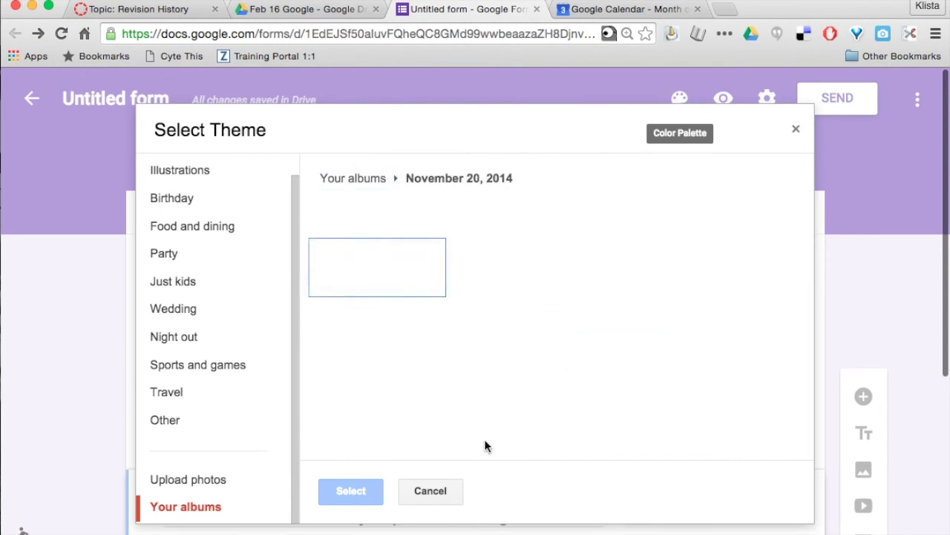
pyautogui.click(378, 288)
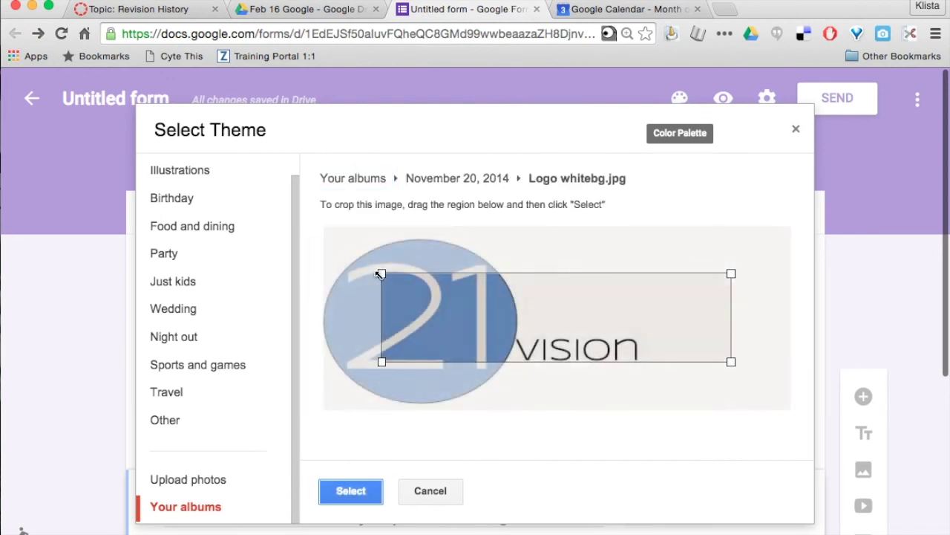
# Enlarge the crop region to the logo image's full width and apply it as the form's header theme.
pyautogui.moveTo(382, 272); pyautogui.dragTo(322, 259)
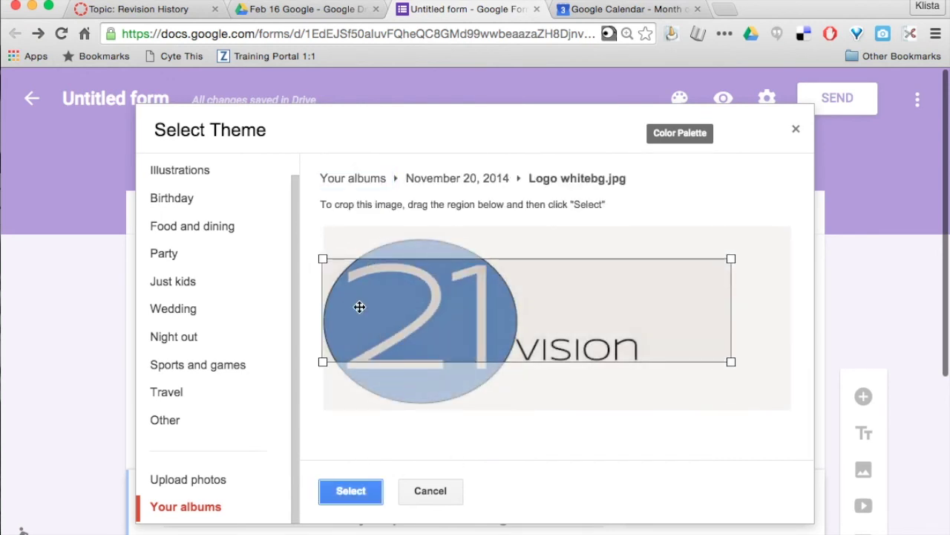
pyautogui.moveTo(731, 363); pyautogui.dragTo(815, 391)
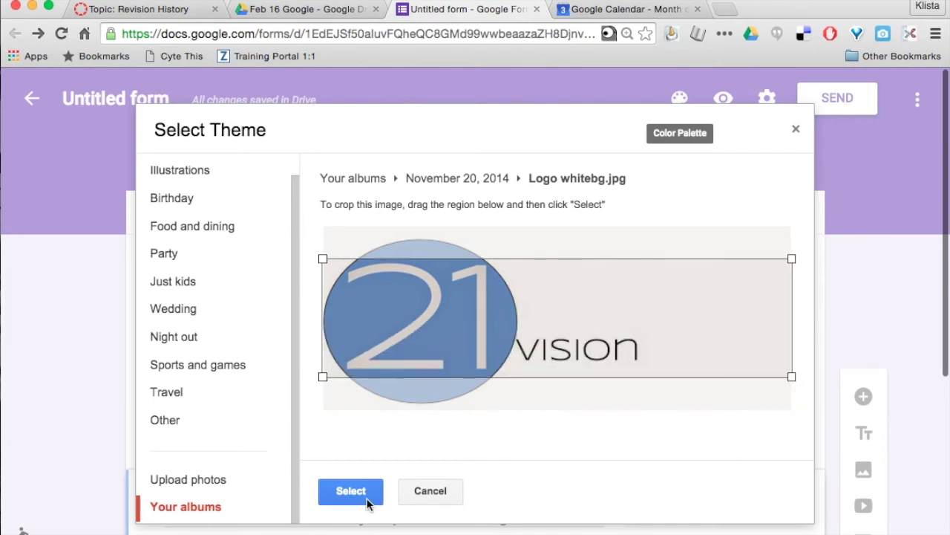
pyautogui.click(335, 493)
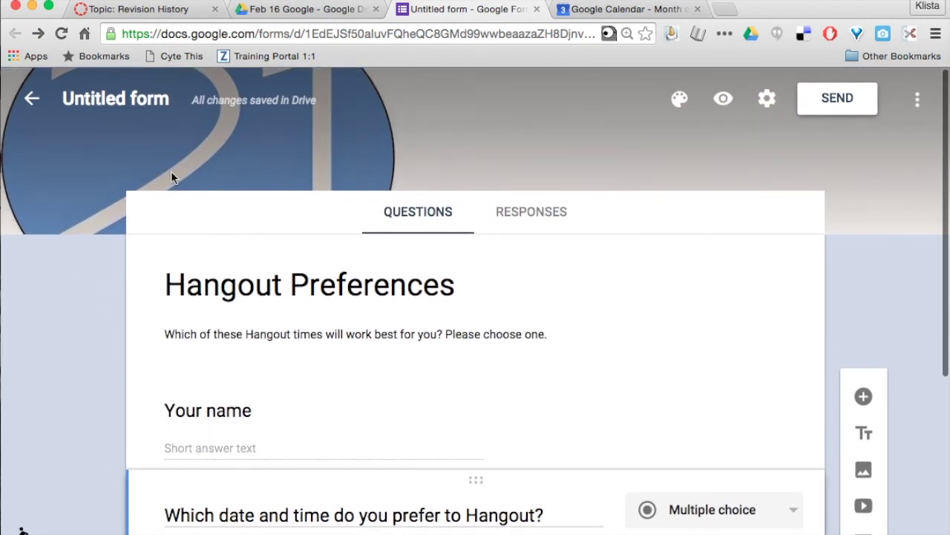
# Preview the form with its new logo header, review it down to the submit area, and close the preview.
pyautogui.click(722, 99)
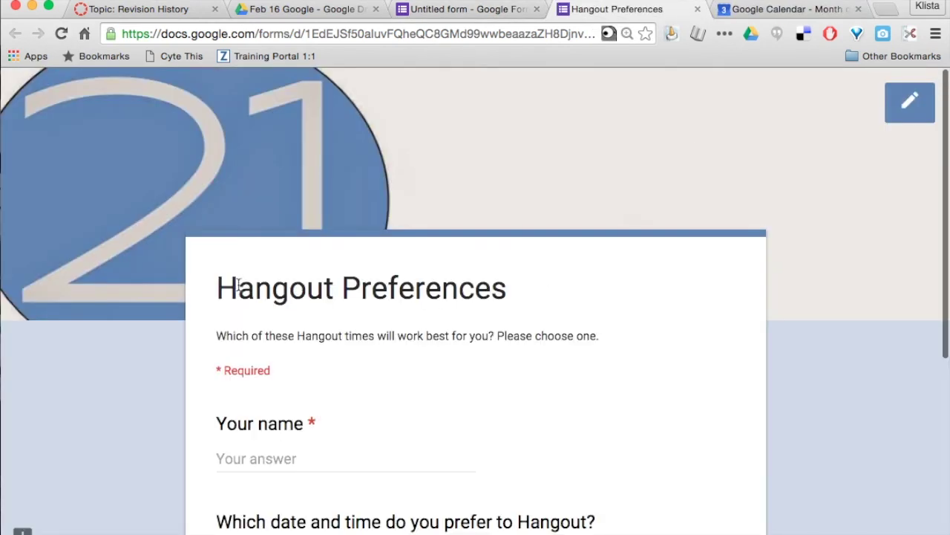
pyautogui.scroll(-2, 148, 371)
pyautogui.scroll(1, 148, 371)
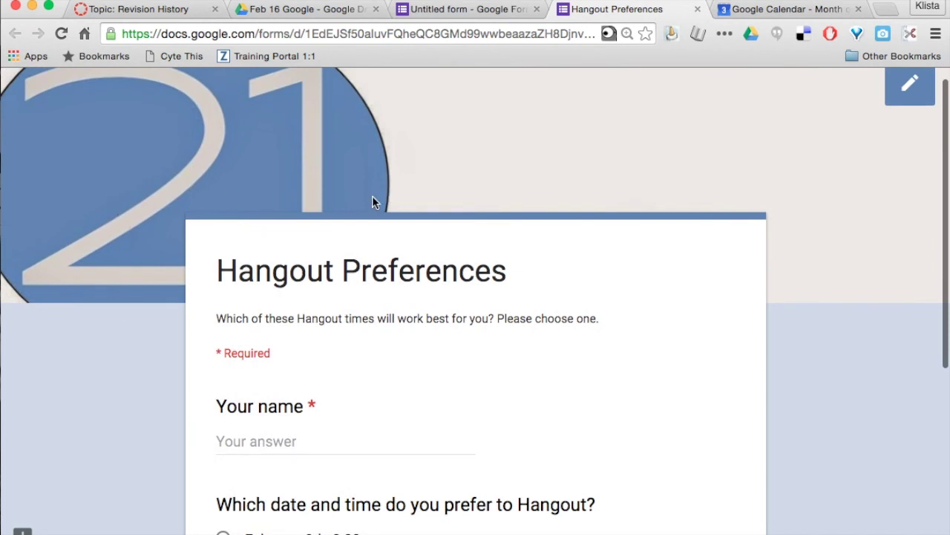
pyautogui.scroll(-3, 169, 349)
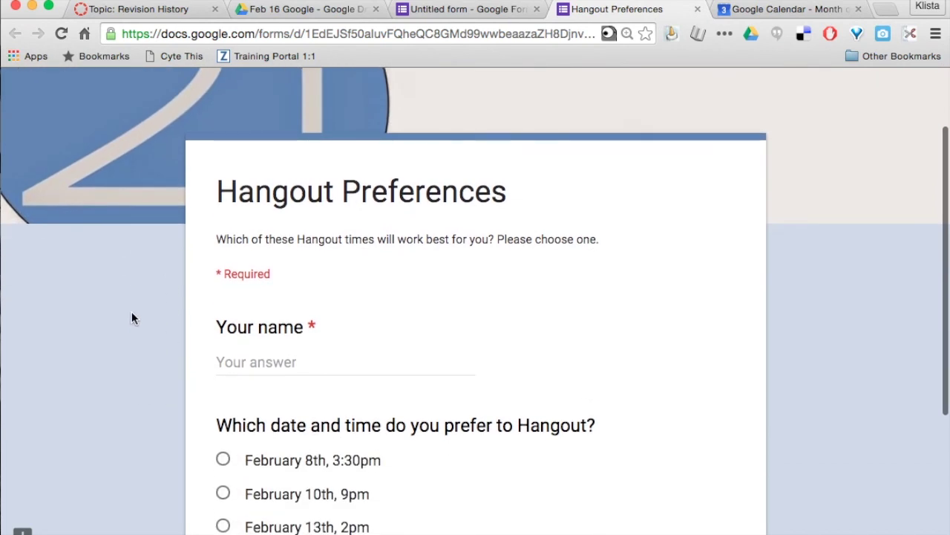
pyautogui.scroll(-8, 131, 318)
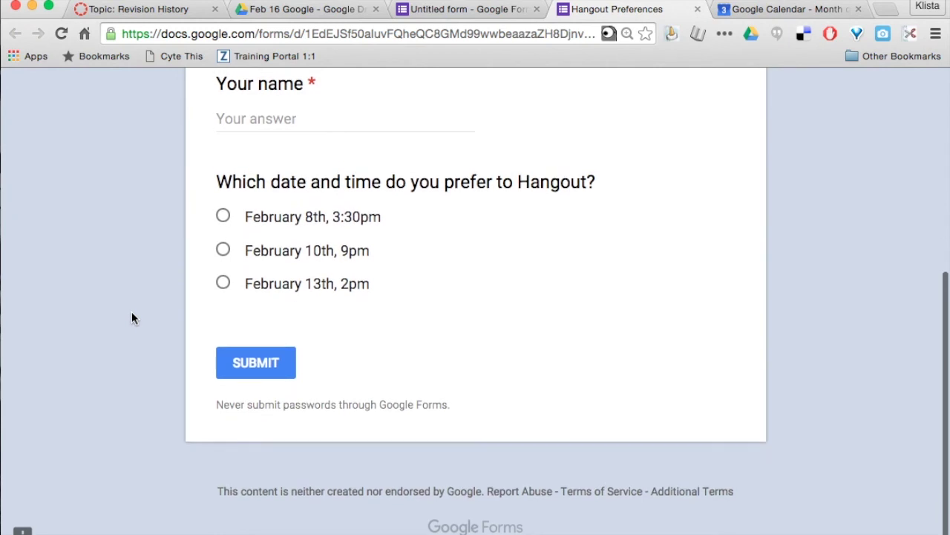
pyautogui.scroll(10, 131, 318)
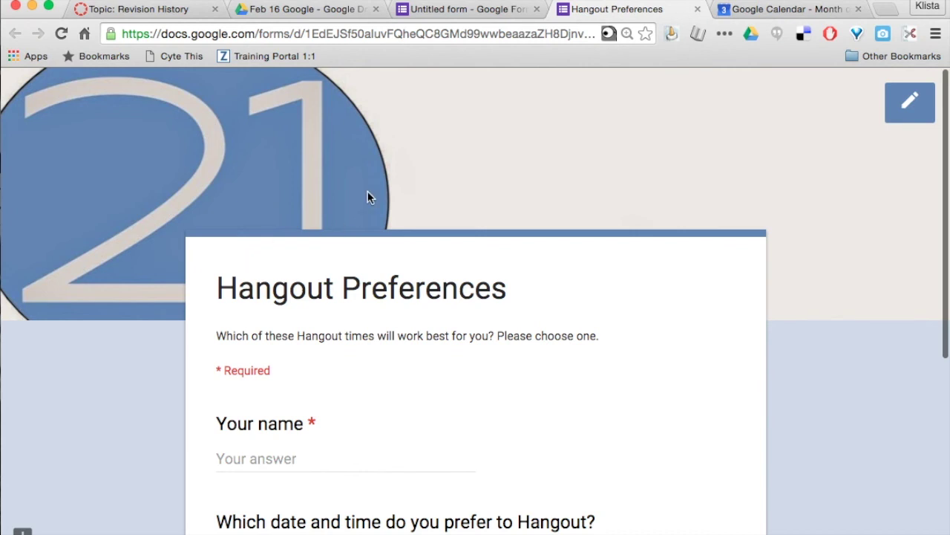
pyautogui.click(697, 9)
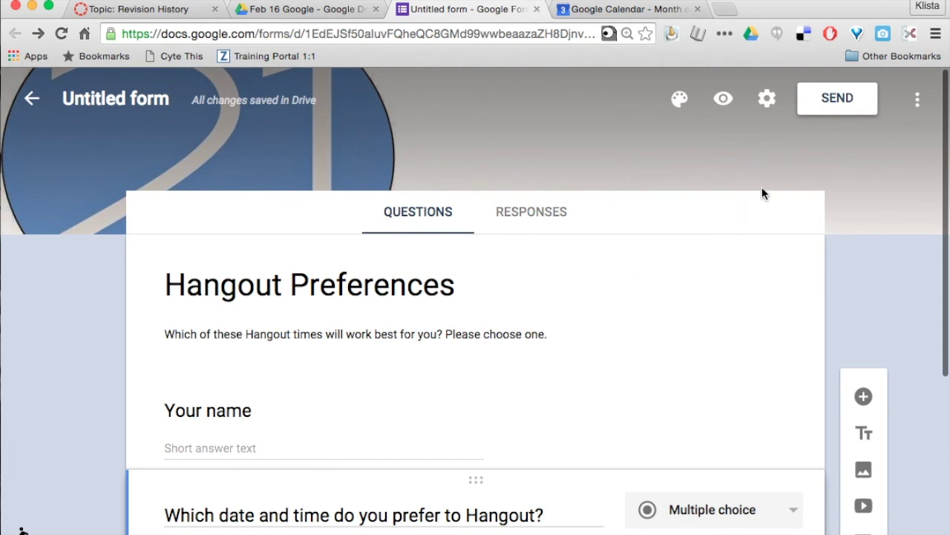
# Open the form's sending options, review the email delivery fields, and show the form's share link as a shortened URL.
pyautogui.click(836, 102)
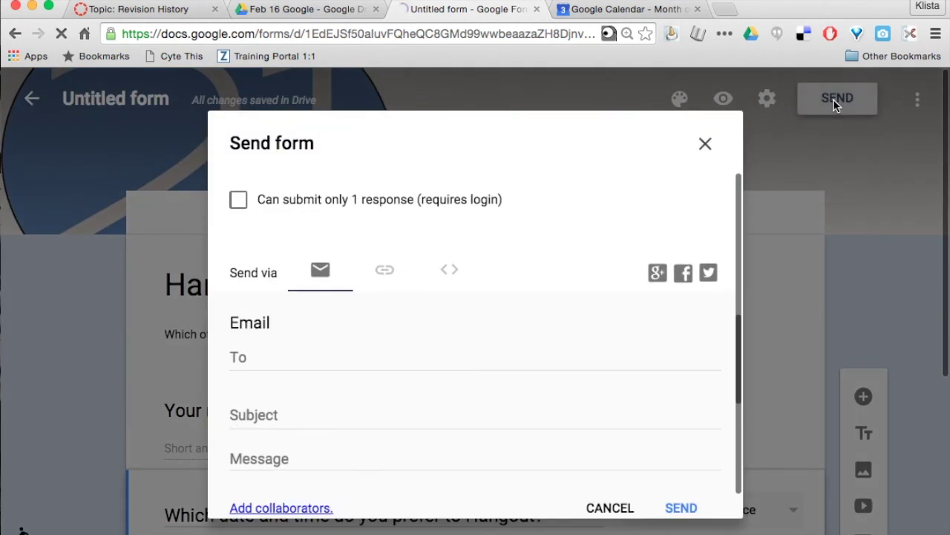
pyautogui.scroll(-1, 574, 259)
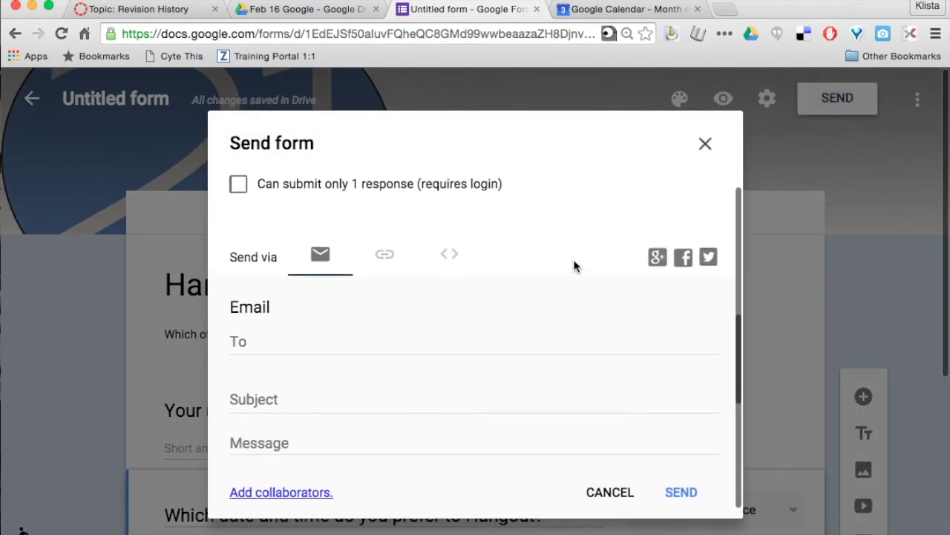
pyautogui.scroll(-1, 574, 259)
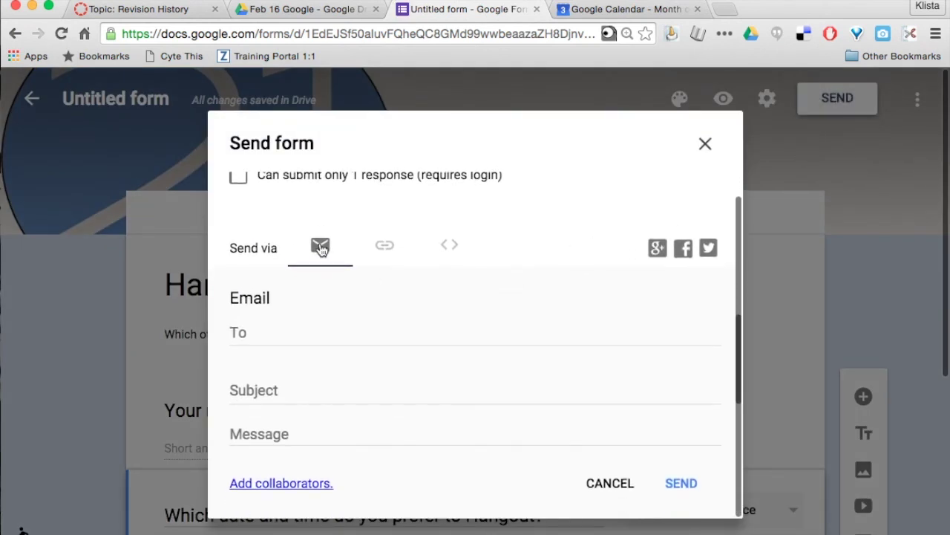
pyautogui.click(384, 249)
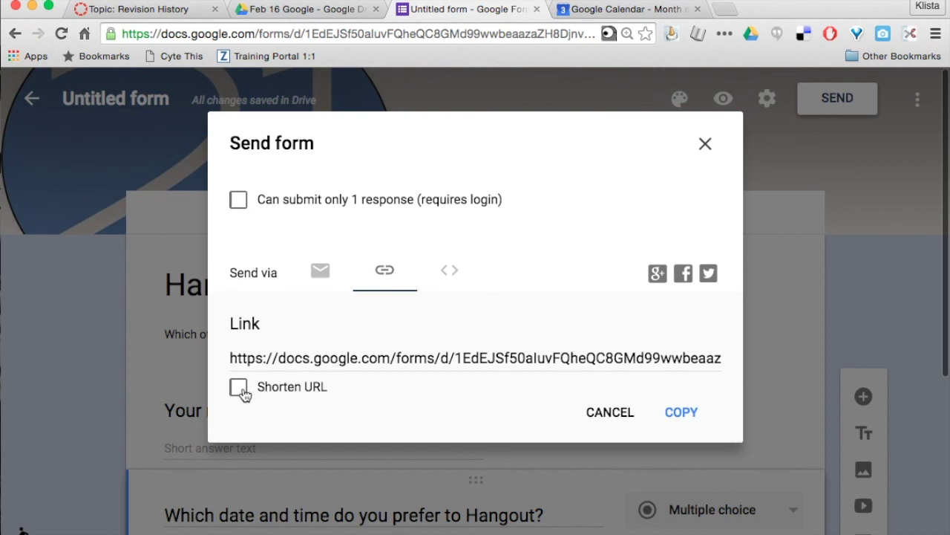
pyautogui.click(238, 388)
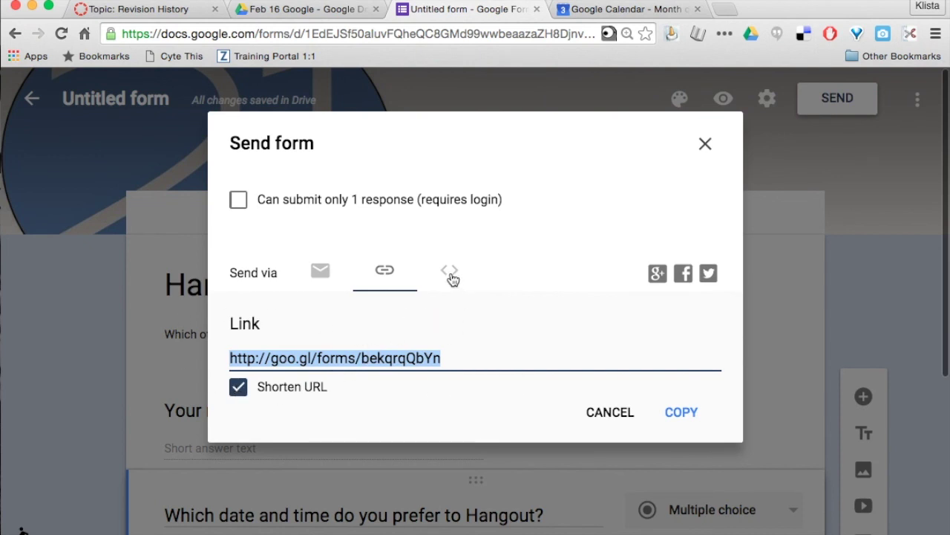
# View the form's Embed HTML code and size settings, close the sending options without sending, and look over the form's questions.
pyautogui.click(452, 274)
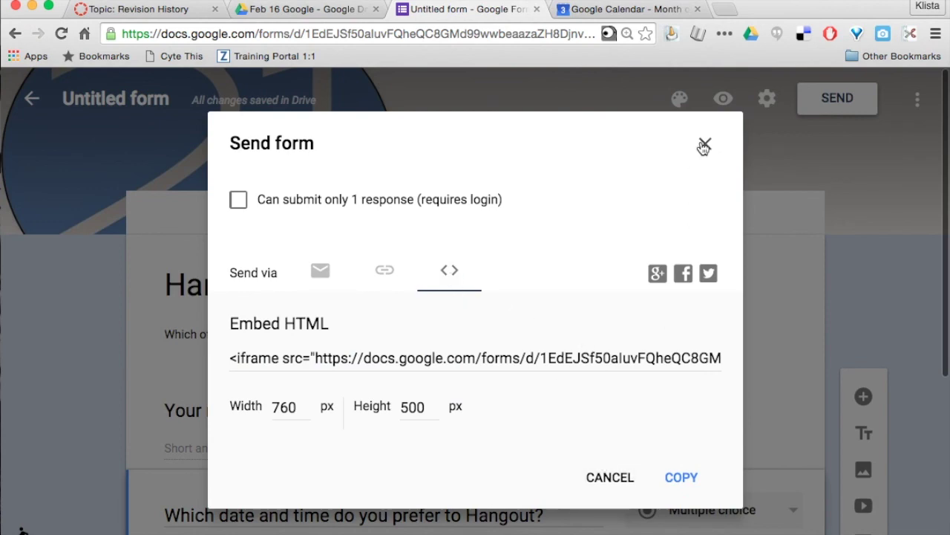
pyautogui.click(704, 144)
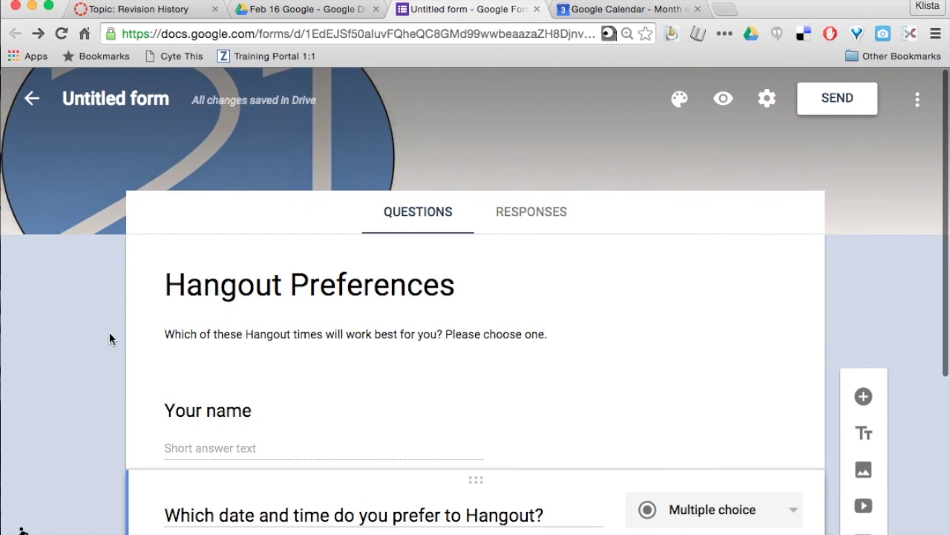
pyautogui.scroll(-1, 109, 339)
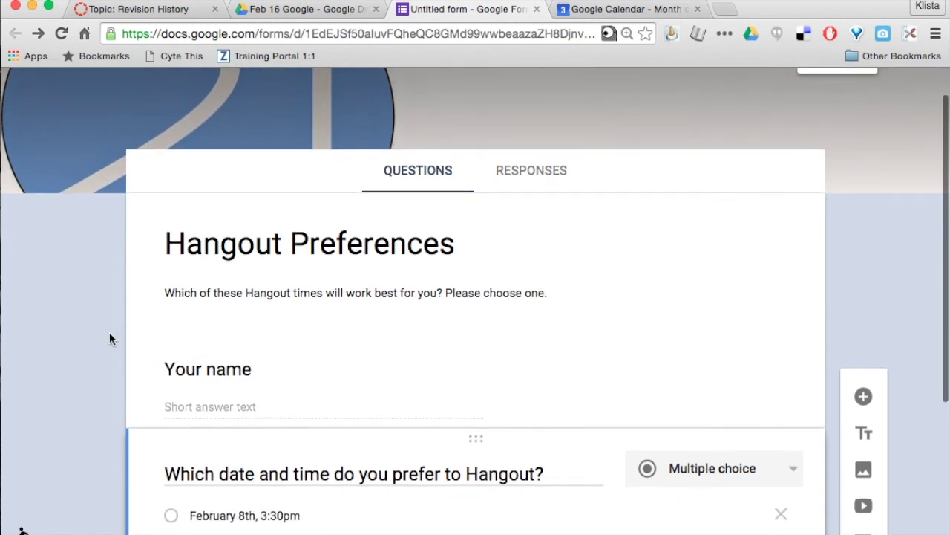
pyautogui.scroll(-1, 109, 338)
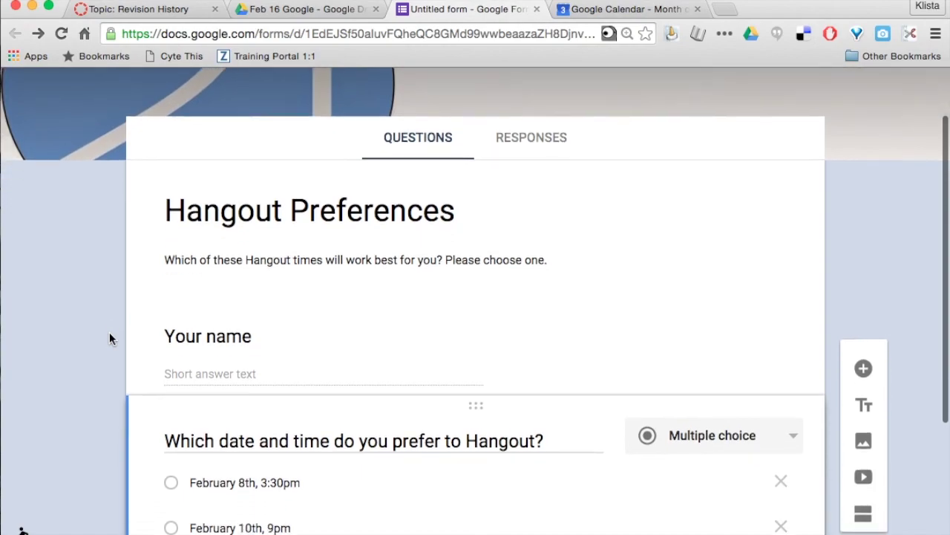